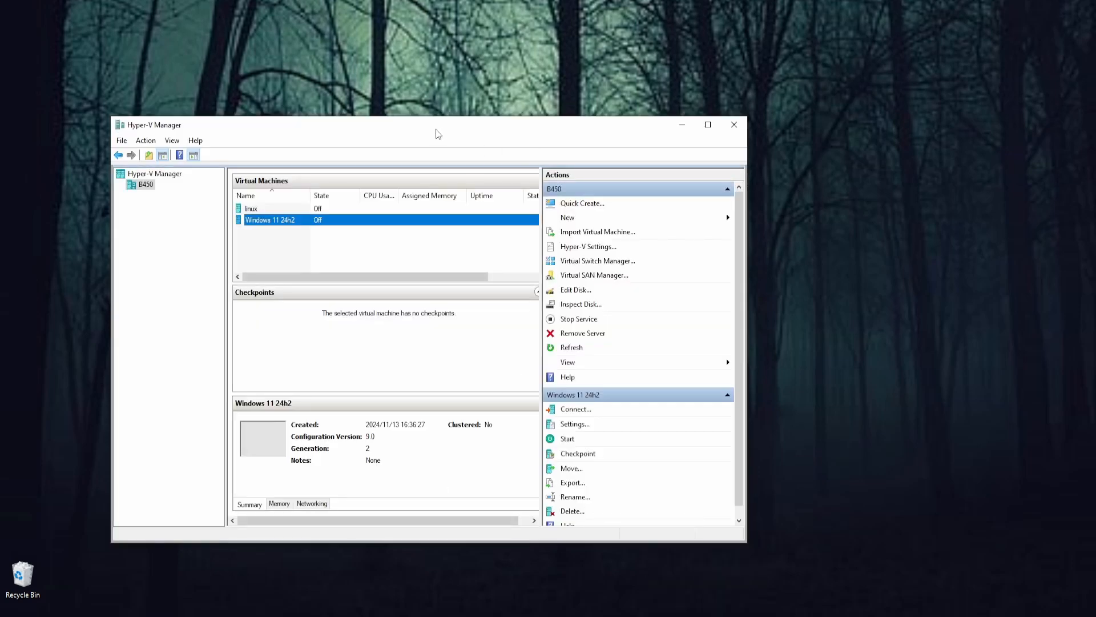
Step: Open the settings of the Windows 11 24h2 virtual machine
{"action": "left_click_drag", "start_coordinate": [438, 134], "coordinate": [432, 112]}
{"action": "right_click", "coordinate": [313, 198]}
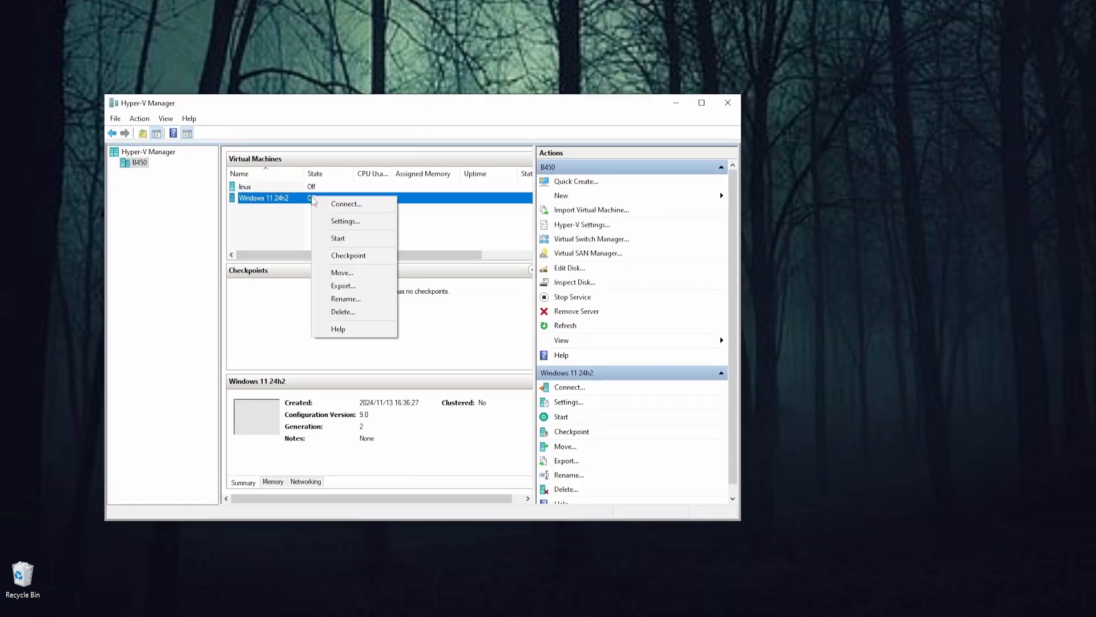
{"action": "left_click", "coordinate": [328, 223]}
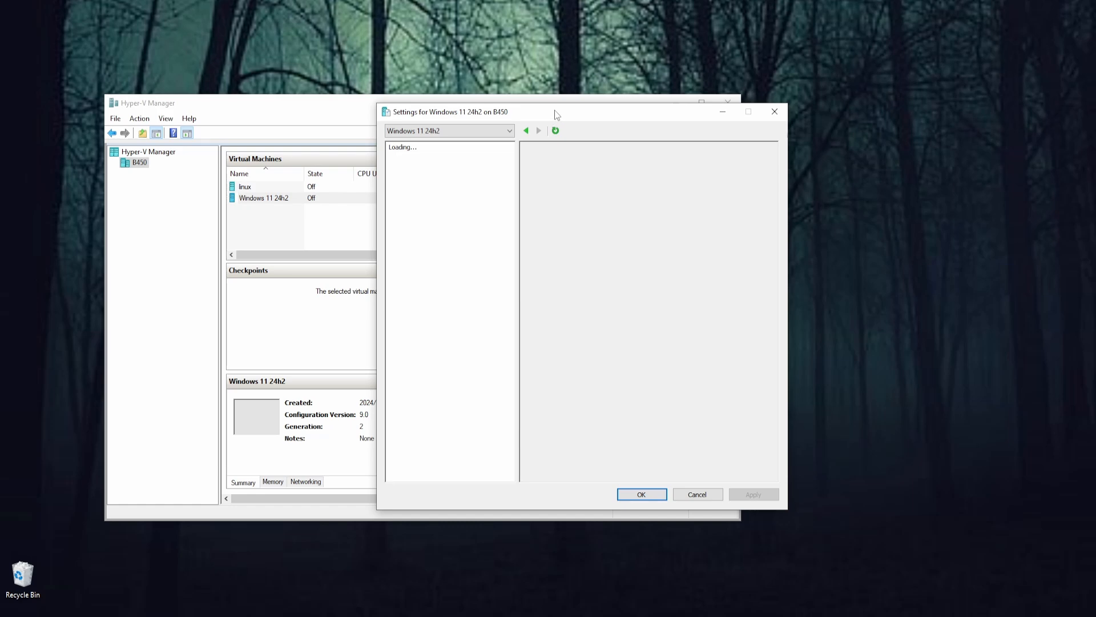
{"action": "left_click_drag", "start_coordinate": [554, 112], "coordinate": [422, 131]}
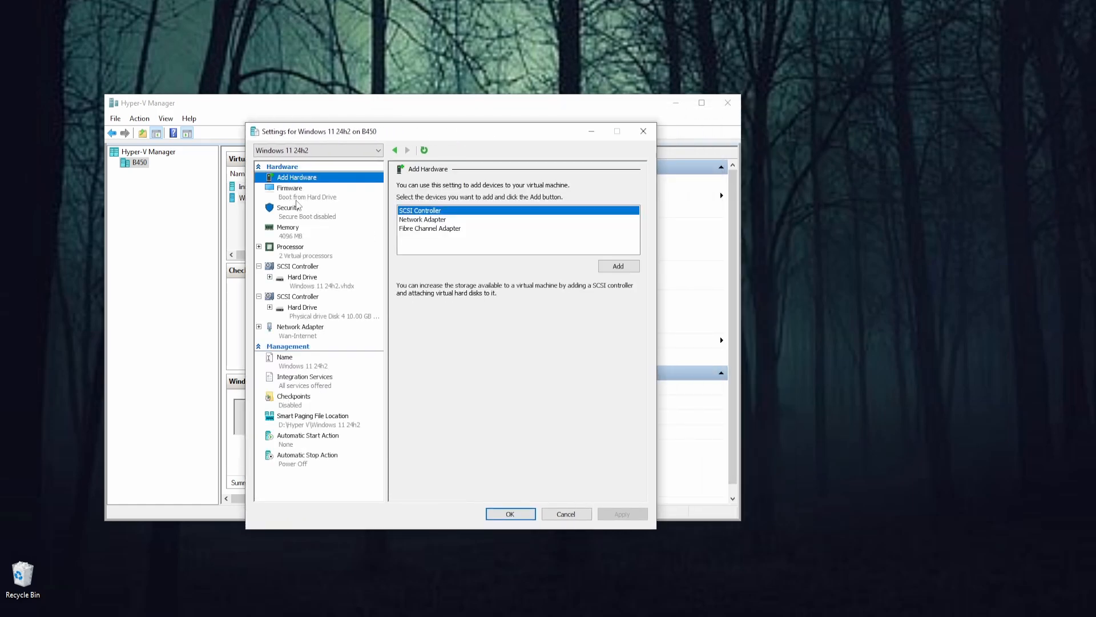
Step: Review the virtual machine's Integration Services, Add Hardware and Firmware boot order settings
{"action": "left_click", "coordinate": [297, 386]}
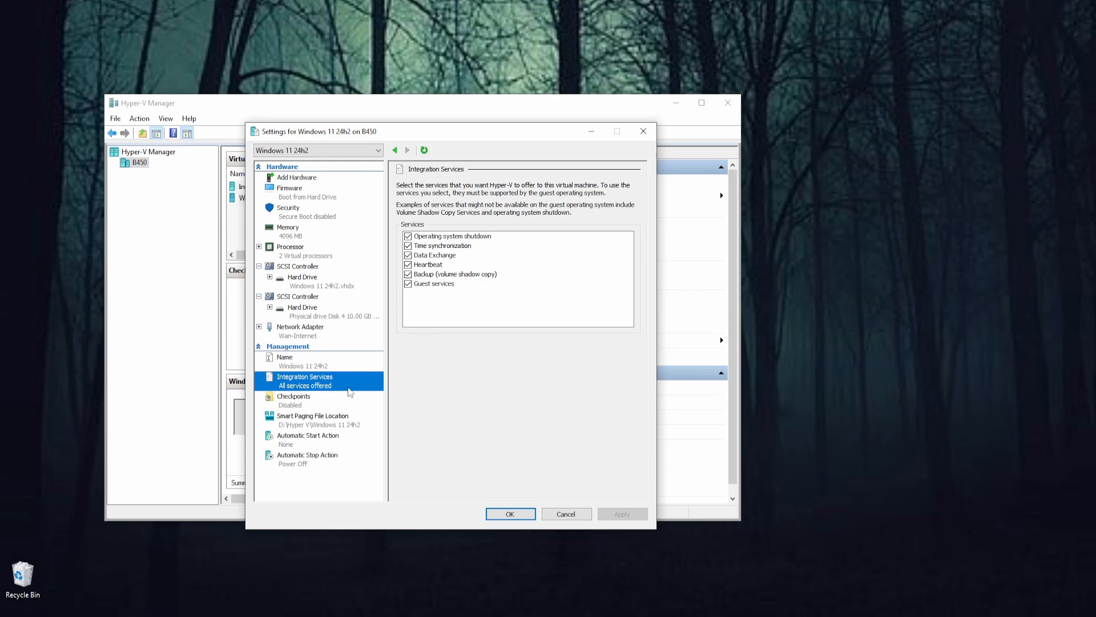
{"action": "left_click", "coordinate": [303, 178]}
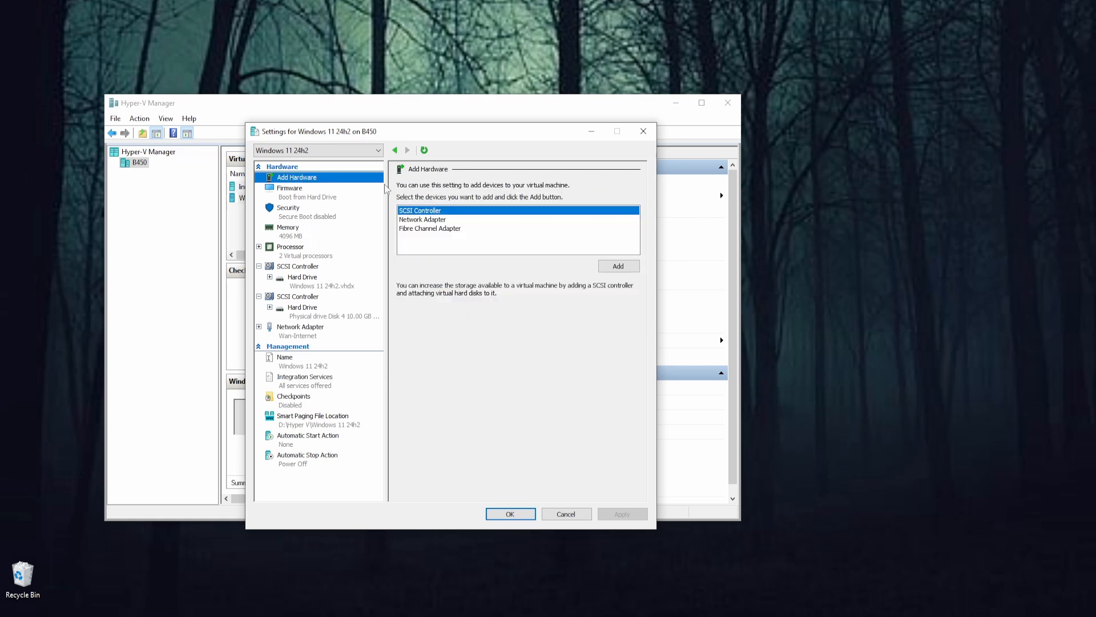
{"action": "left_click_drag", "start_coordinate": [467, 135], "coordinate": [449, 154]}
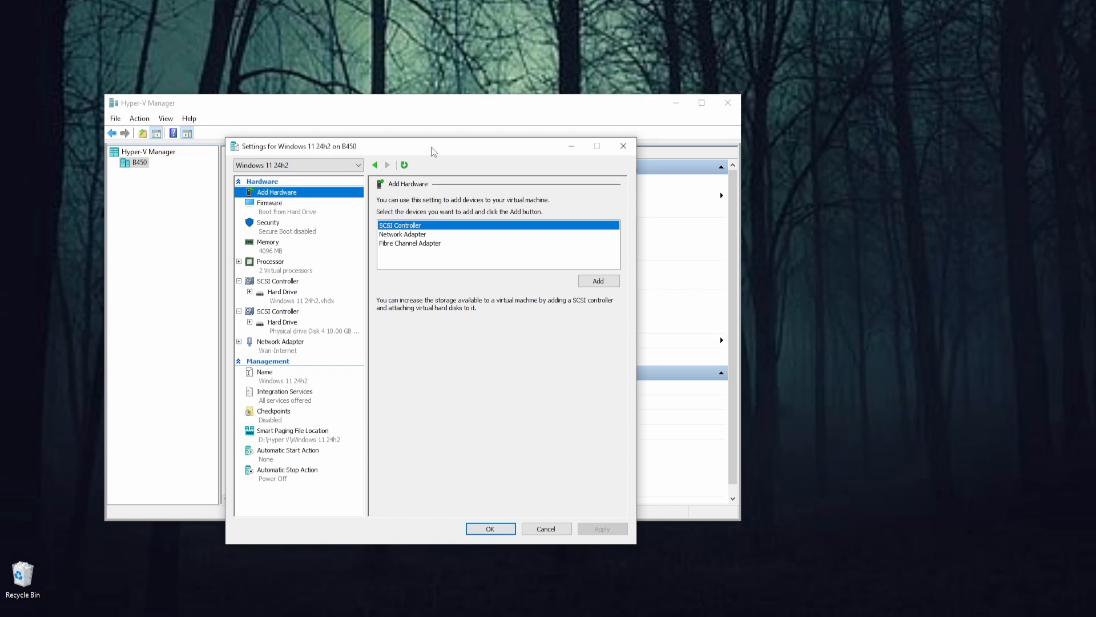
{"action": "left_click_drag", "start_coordinate": [432, 151], "coordinate": [417, 139]}
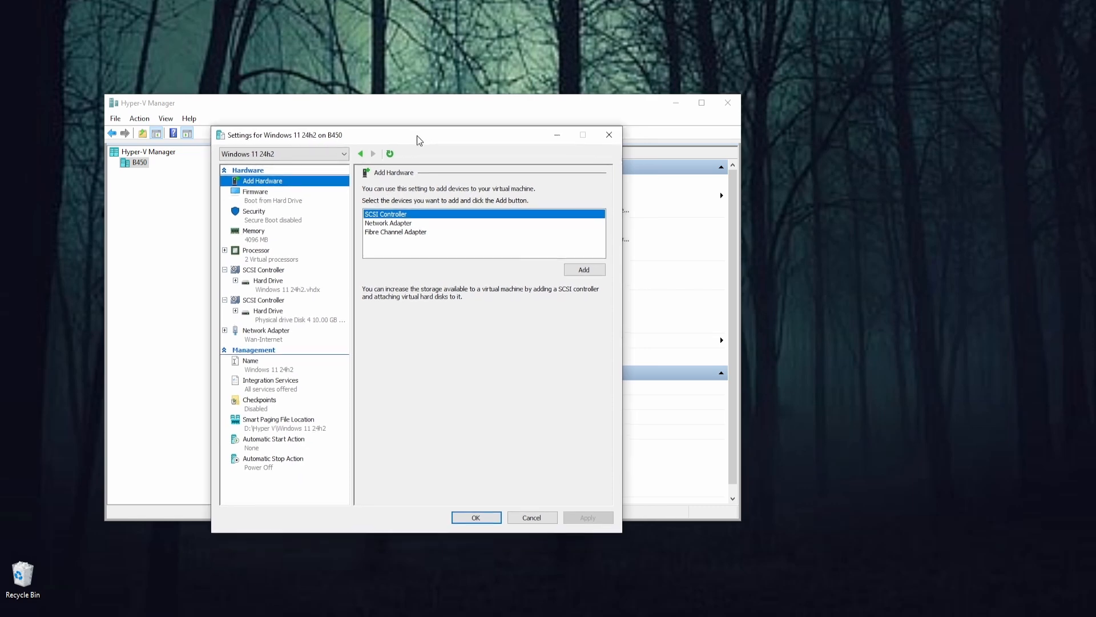
{"action": "left_click", "coordinate": [257, 196]}
{"action": "left_click", "coordinate": [262, 181]}
{"action": "left_click", "coordinate": [260, 199]}
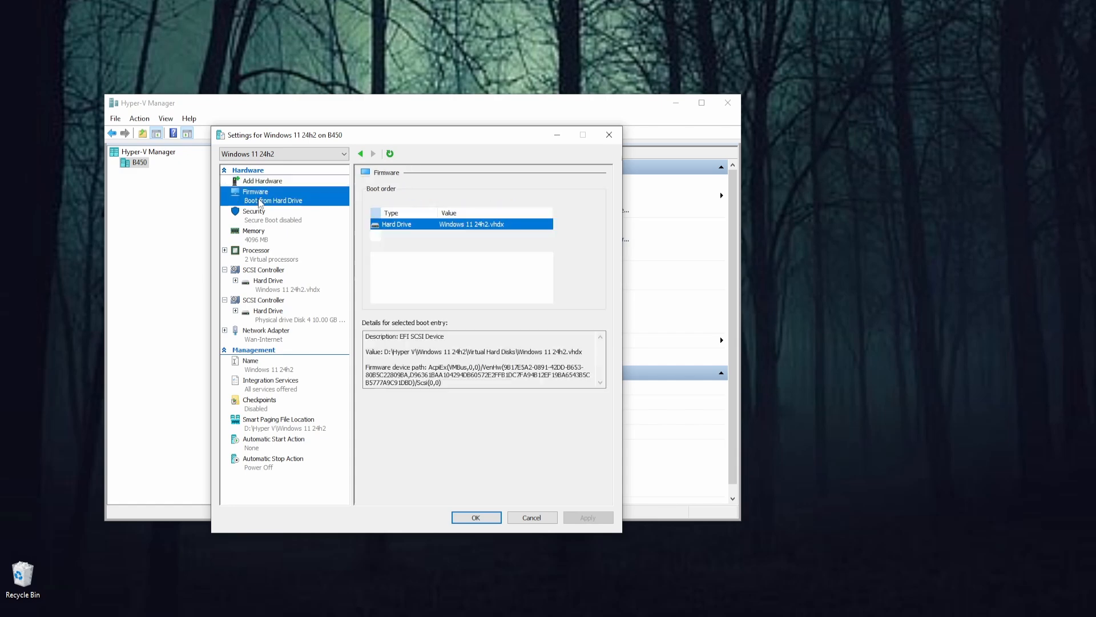
{"action": "left_click", "coordinate": [261, 181]}
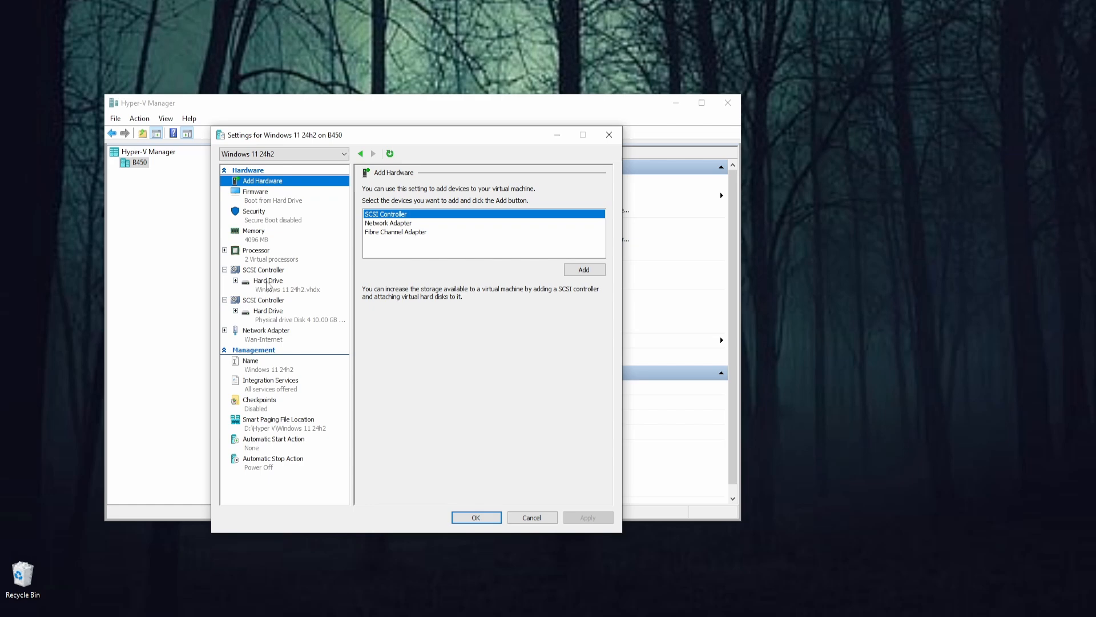
Step: Examine both SCSI controllers and the configuration of the virtual and physical hard drives attached to them
{"action": "left_click", "coordinate": [271, 270]}
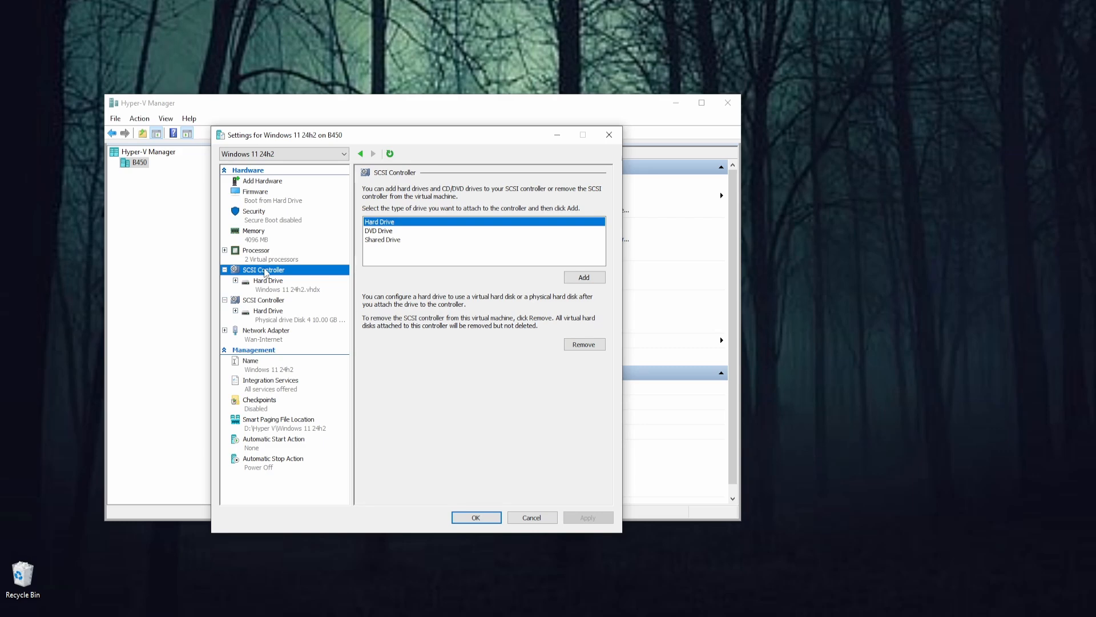
{"action": "left_click", "coordinate": [264, 301]}
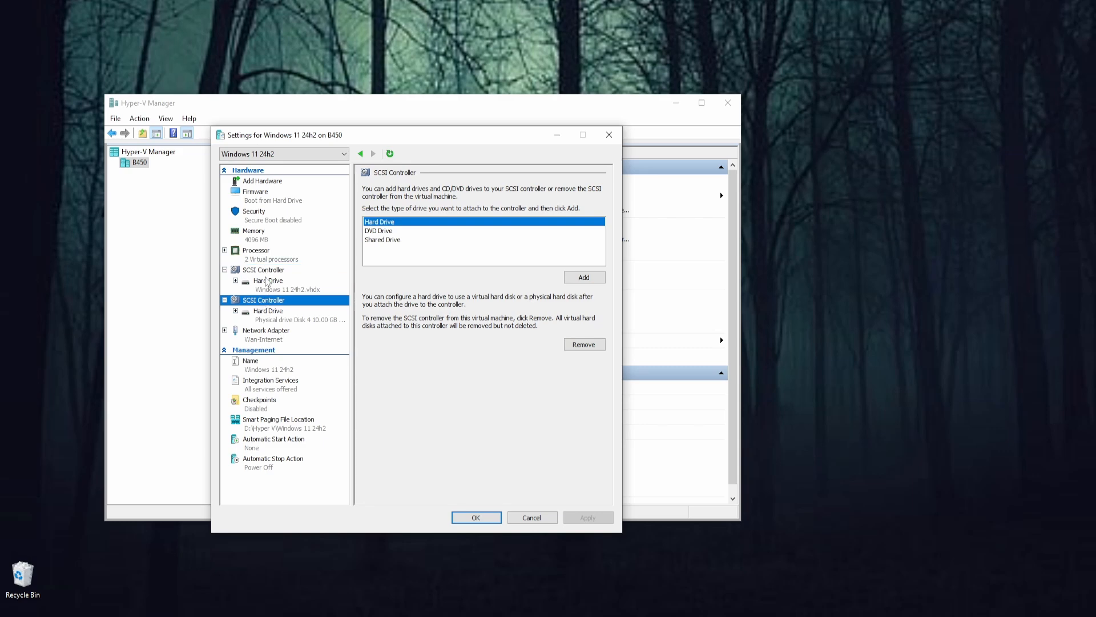
{"action": "left_click", "coordinate": [267, 271]}
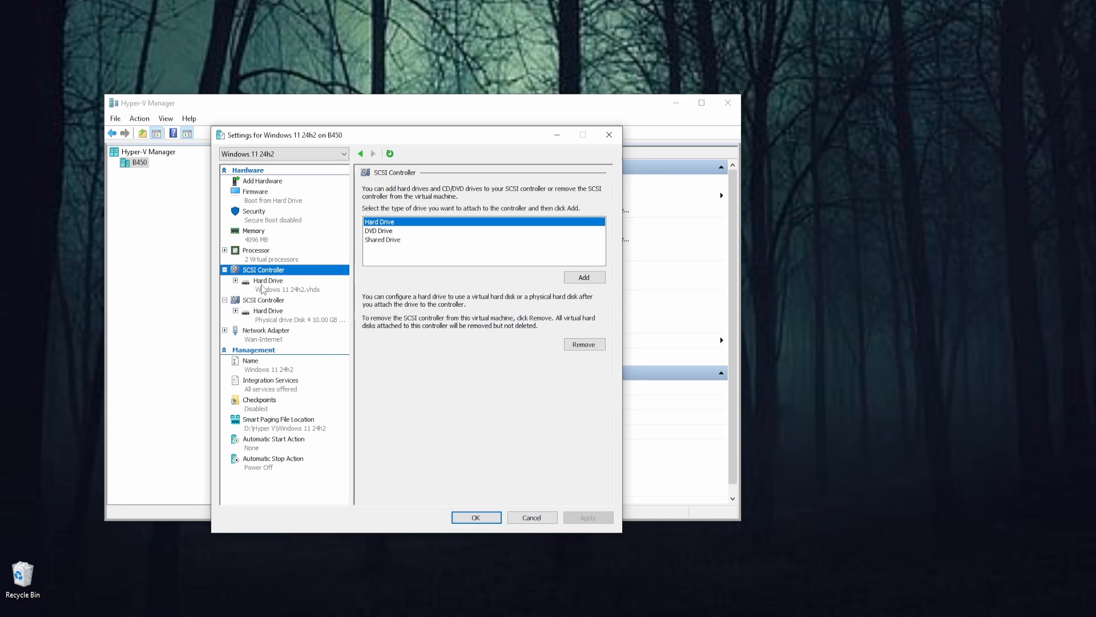
{"action": "left_click", "coordinate": [266, 285]}
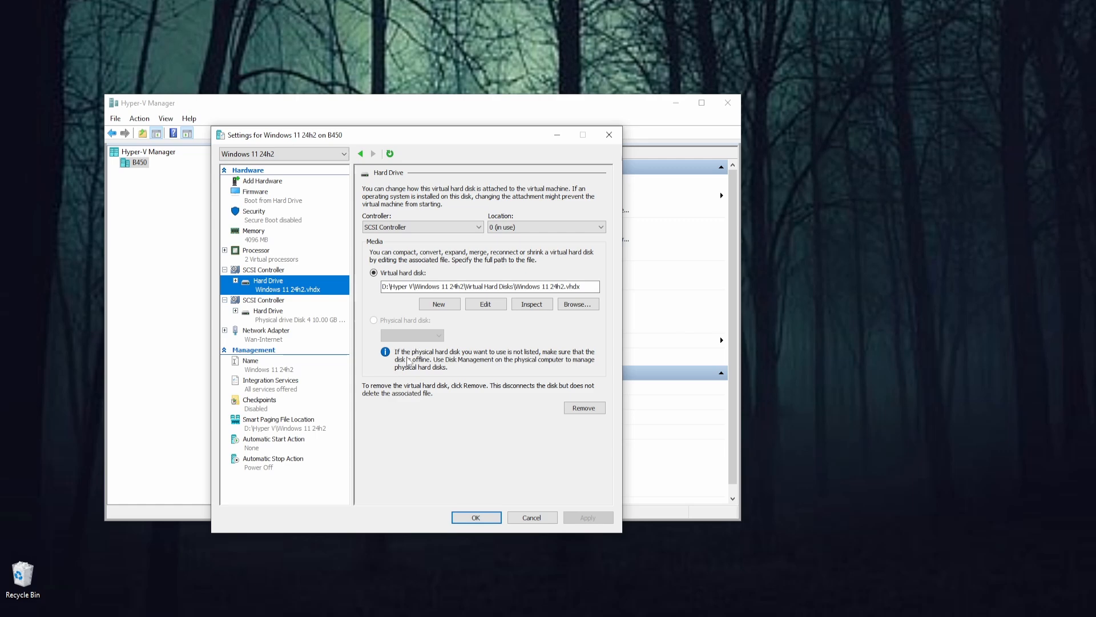
{"action": "left_click", "coordinate": [269, 303]}
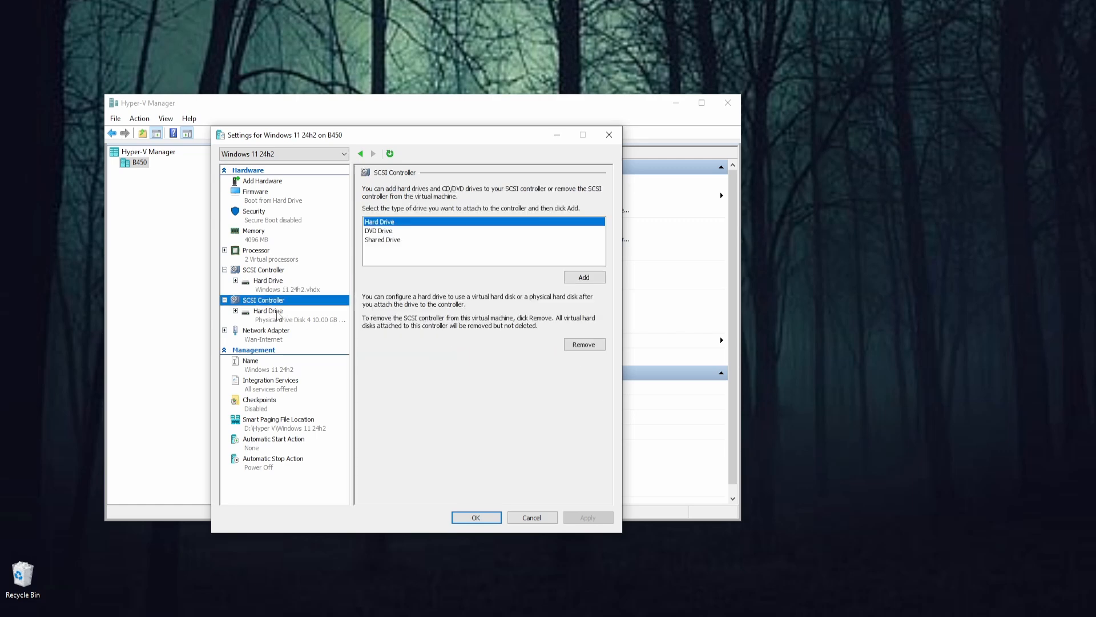
{"action": "left_click", "coordinate": [272, 314]}
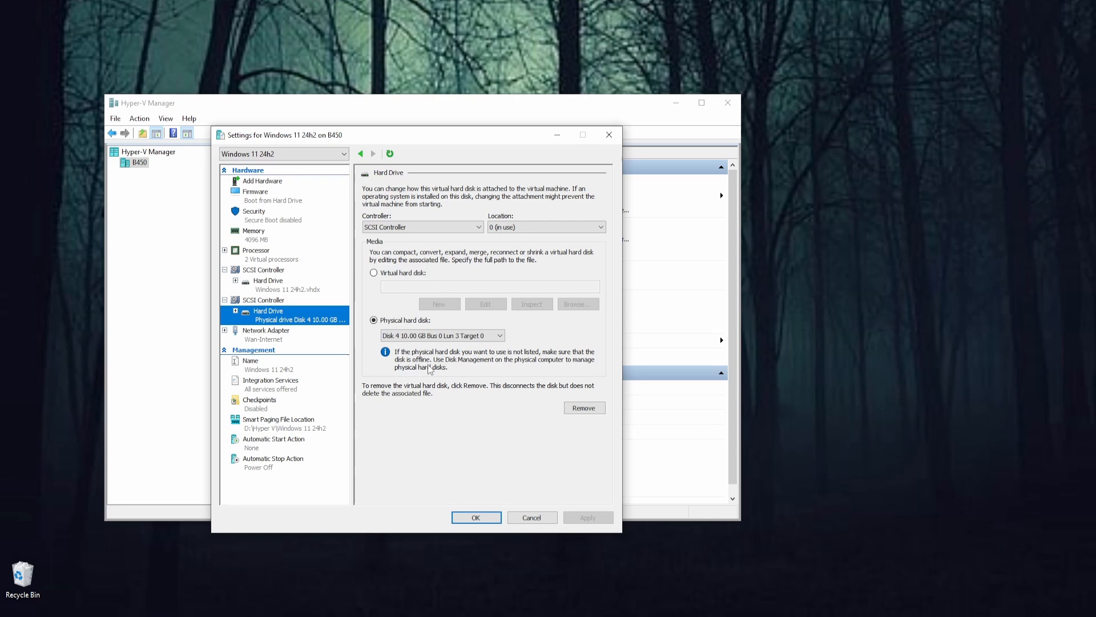
{"action": "left_click_drag", "start_coordinate": [460, 135], "coordinate": [457, 130]}
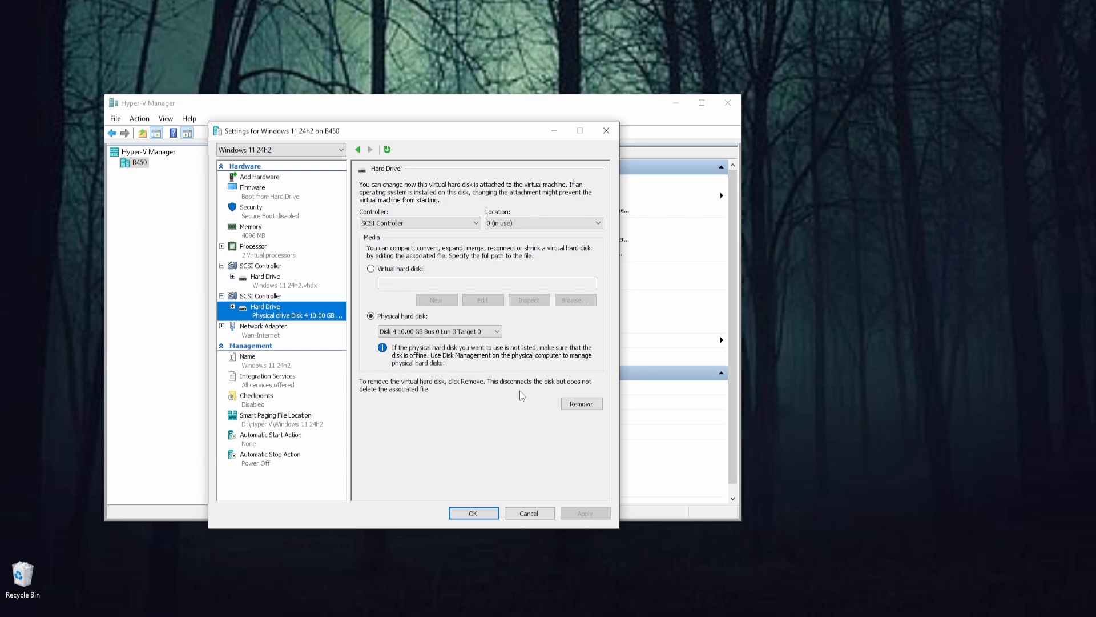
Step: Switch to Disk Management to inspect the host's disks, and compare them with the drives under This PC in File Explorer
{"action": "left_click", "coordinate": [770, 614]}
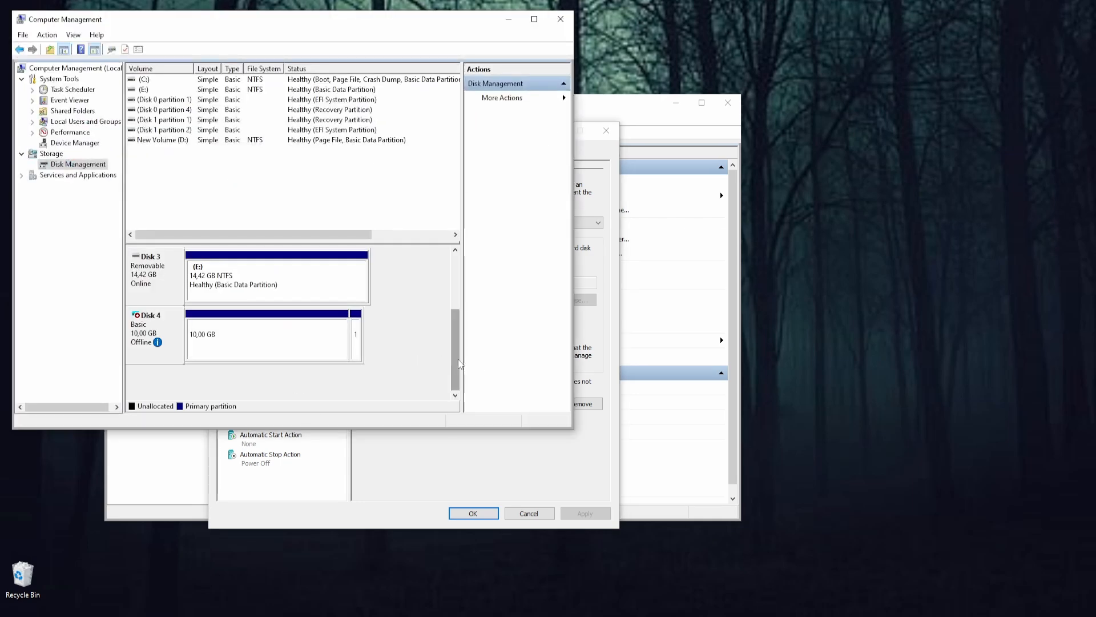
{"action": "scroll", "coordinate": [456, 355], "scroll_direction": "up", "scroll_amount": 1}
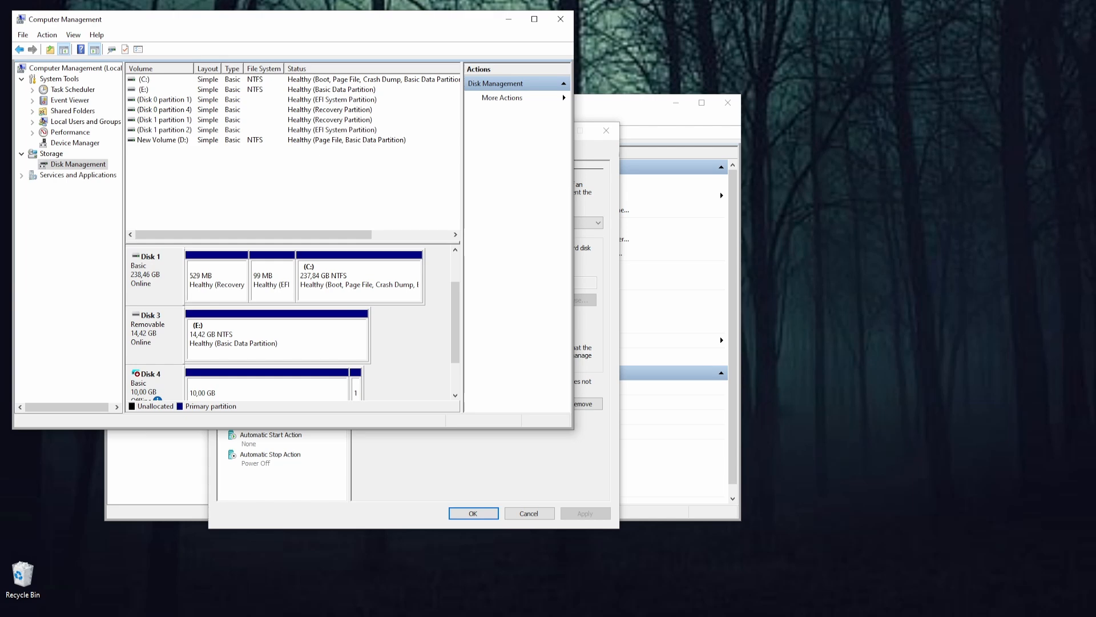
{"action": "mouse_move", "coordinate": [335, 614]}
{"action": "left_click", "coordinate": [374, 586]}
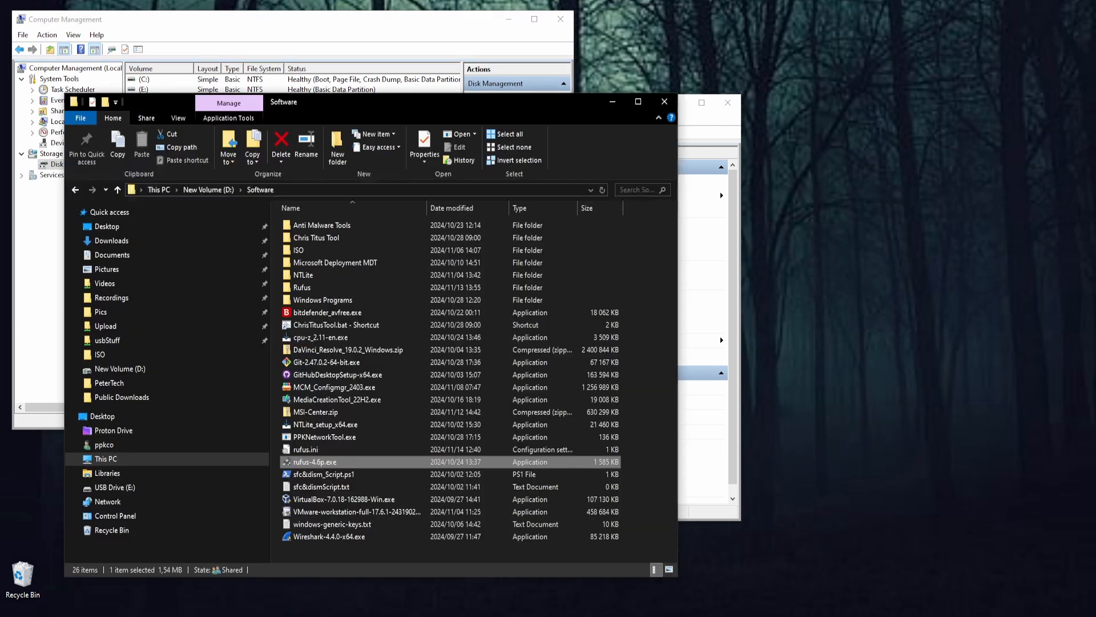
{"action": "left_click", "coordinate": [182, 445]}
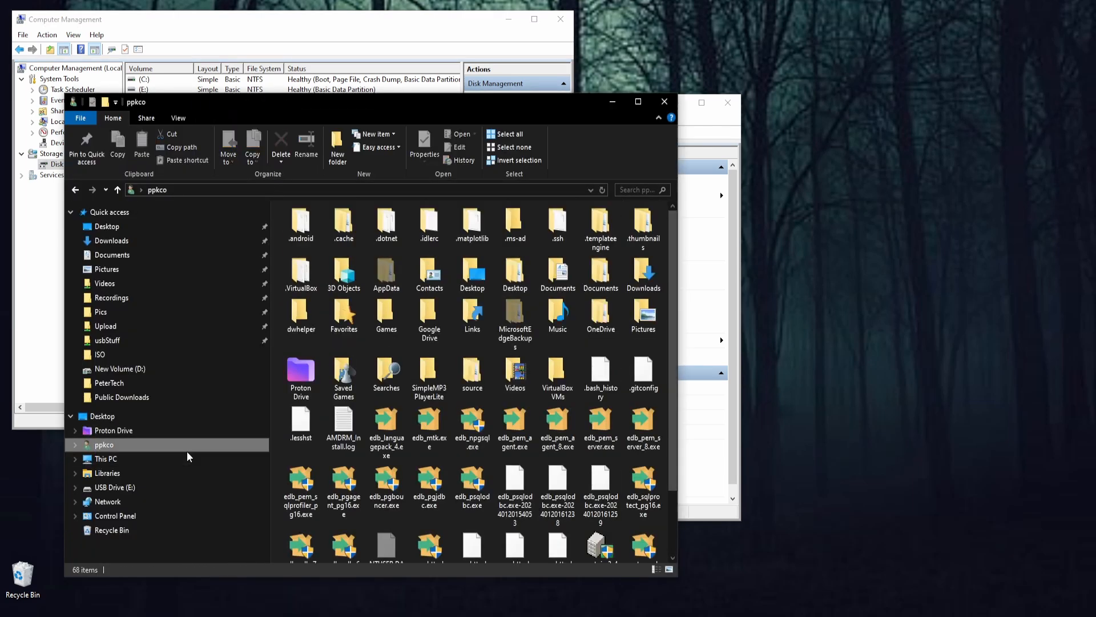
{"action": "left_click", "coordinate": [179, 460]}
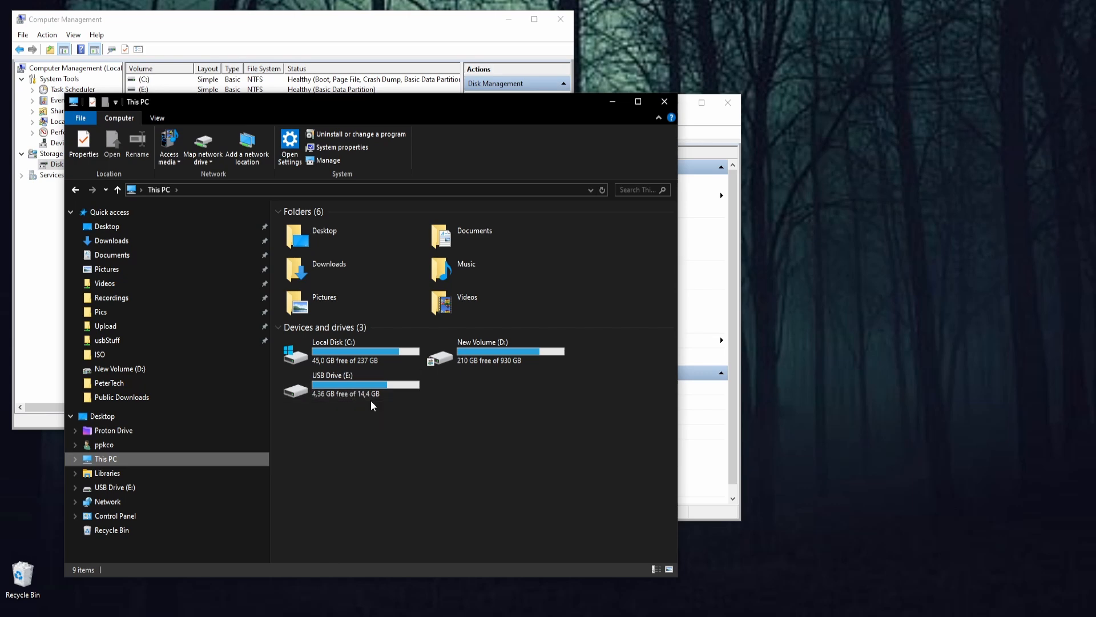
{"action": "left_click", "coordinate": [612, 104]}
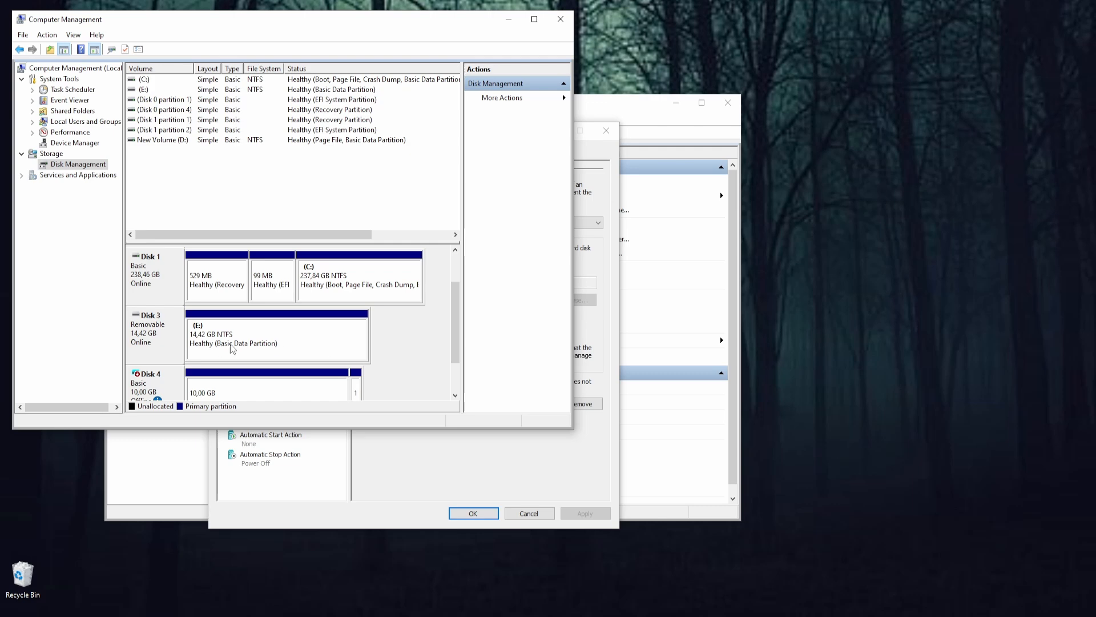
Step: Check in Disk Management which actions are offered for removable Disk 3, its E: volume and Disk 1
{"action": "right_click", "coordinate": [150, 343]}
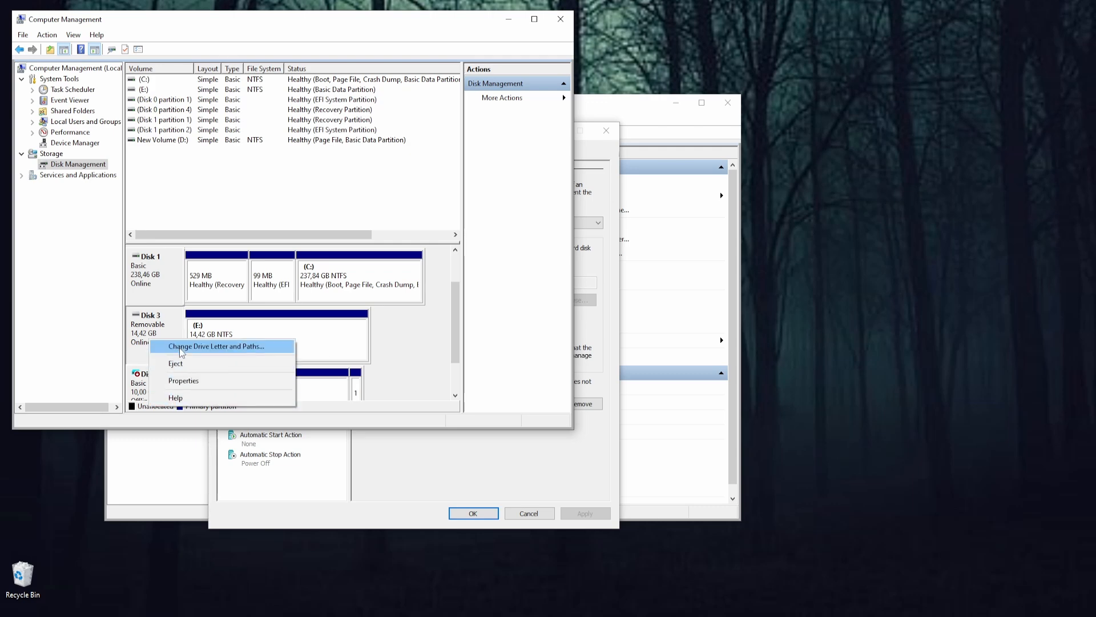
{"action": "left_click", "coordinate": [406, 349]}
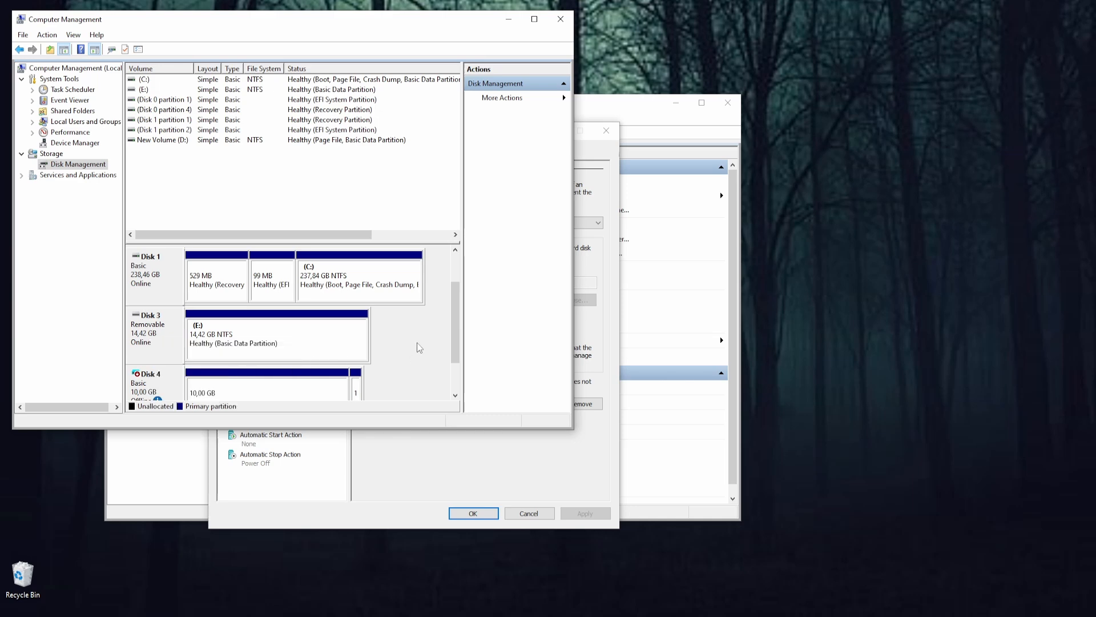
{"action": "right_click", "coordinate": [238, 333]}
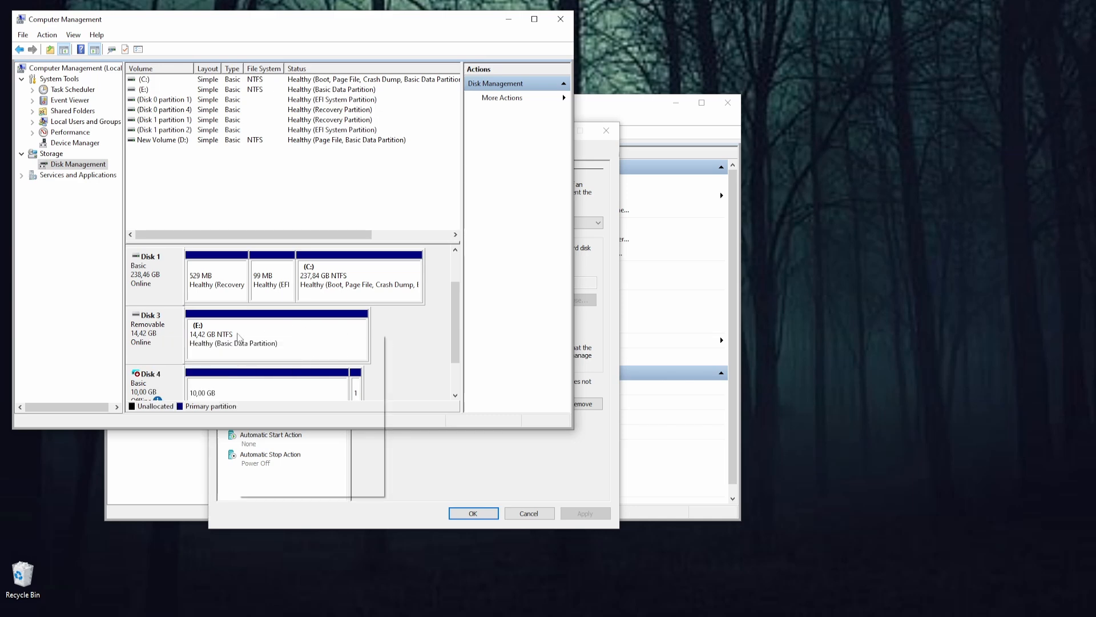
{"action": "left_click", "coordinate": [406, 341]}
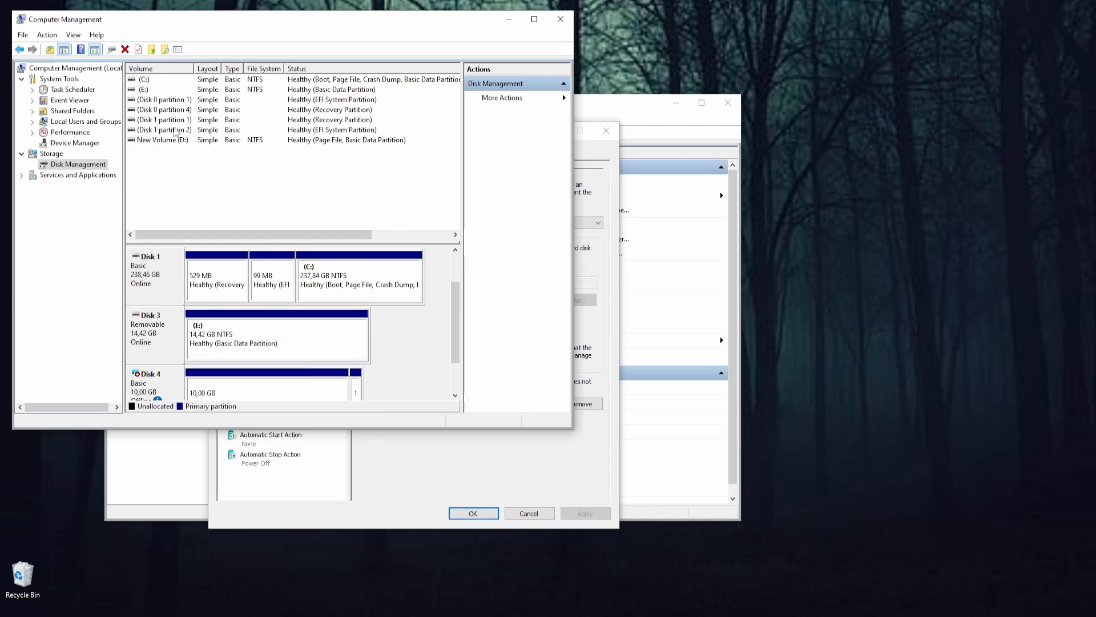
{"action": "right_click", "coordinate": [146, 89]}
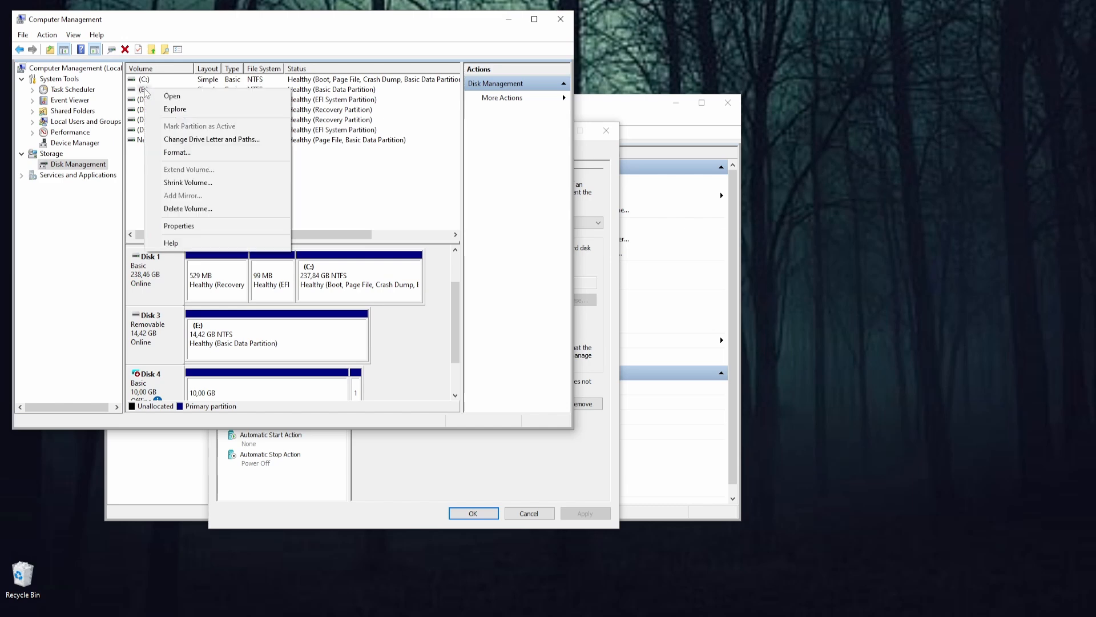
{"action": "right_click", "coordinate": [158, 342]}
{"action": "right_click", "coordinate": [157, 285]}
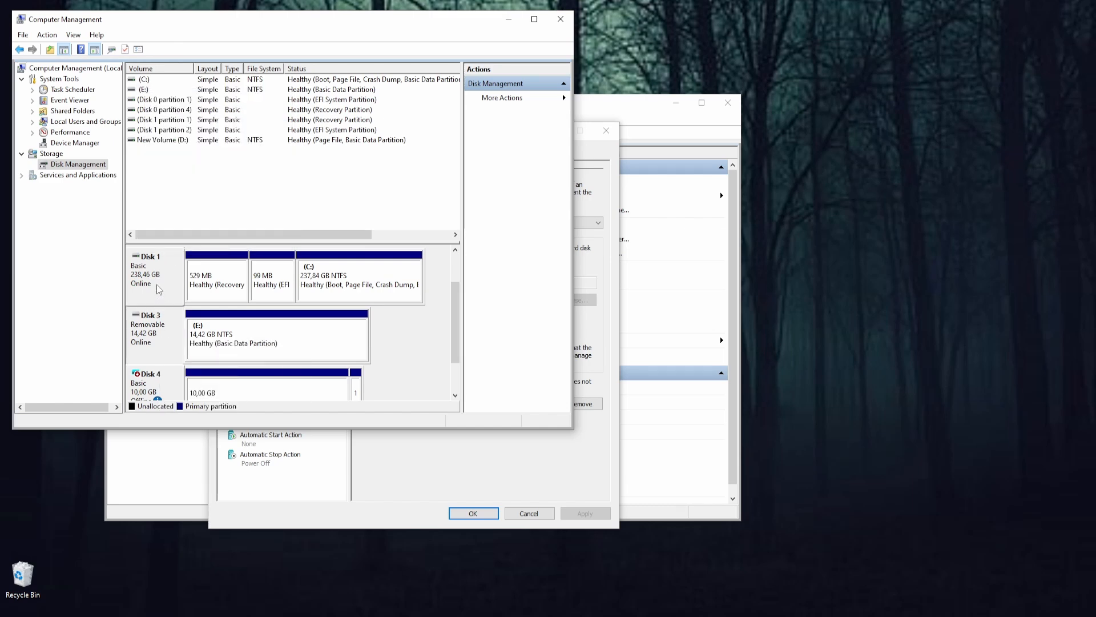
{"action": "left_click", "coordinate": [446, 334]}
Step: Check which actions Disk 0 offers and select its 260 MB EFI system partition
{"action": "left_click_drag", "start_coordinate": [346, 27], "coordinate": [432, 89]}
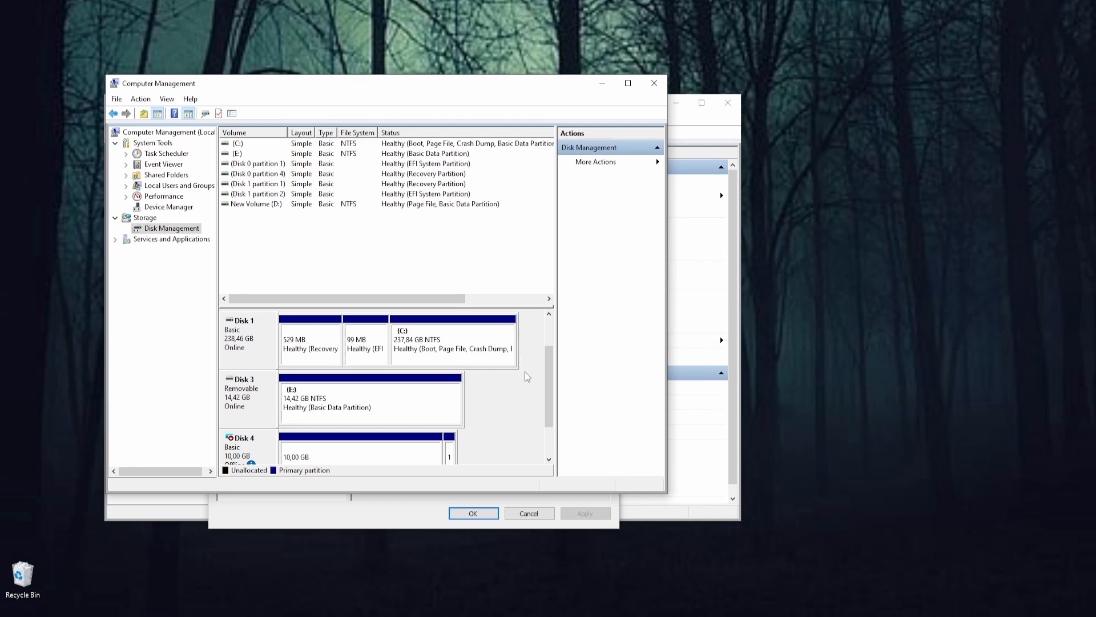
{"action": "scroll", "coordinate": [546, 378], "scroll_direction": "up", "scroll_amount": 1}
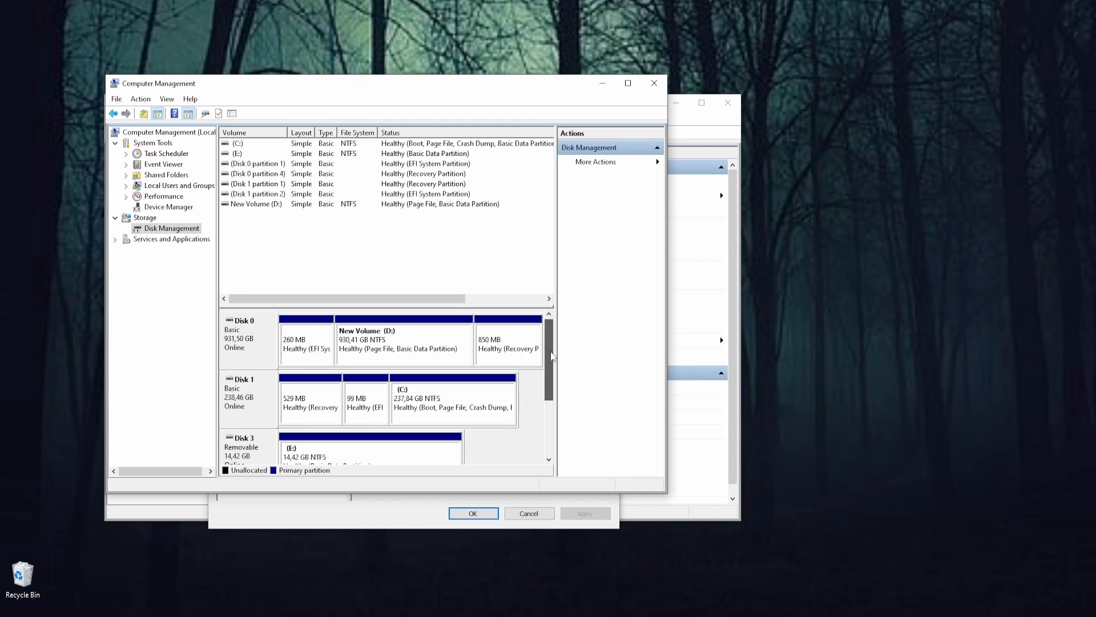
{"action": "right_click", "coordinate": [245, 346]}
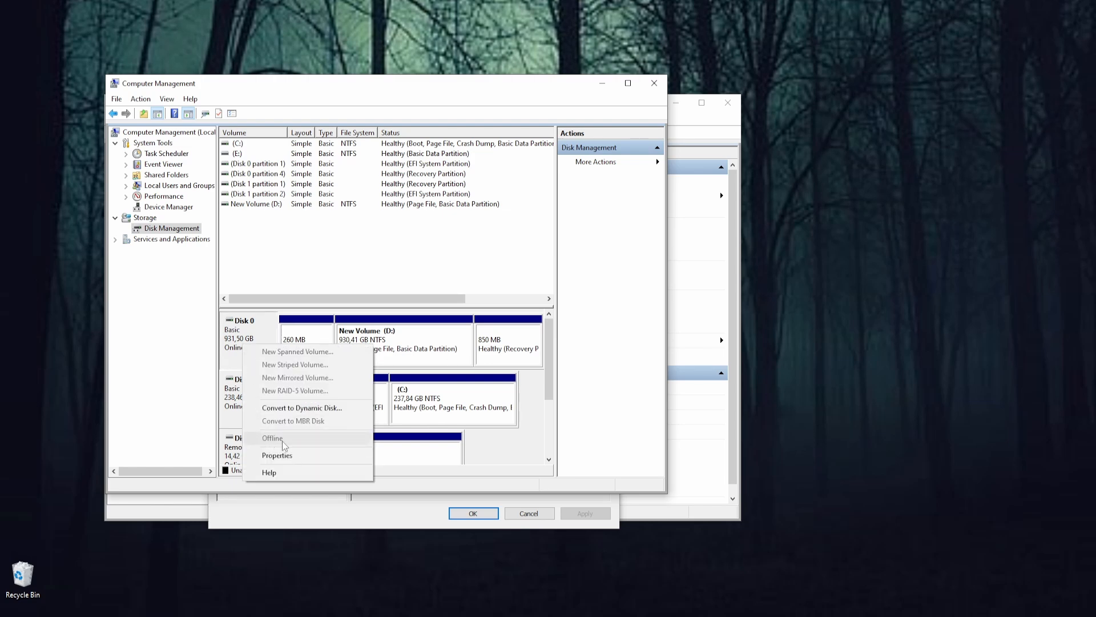
{"action": "left_click", "coordinate": [307, 337]}
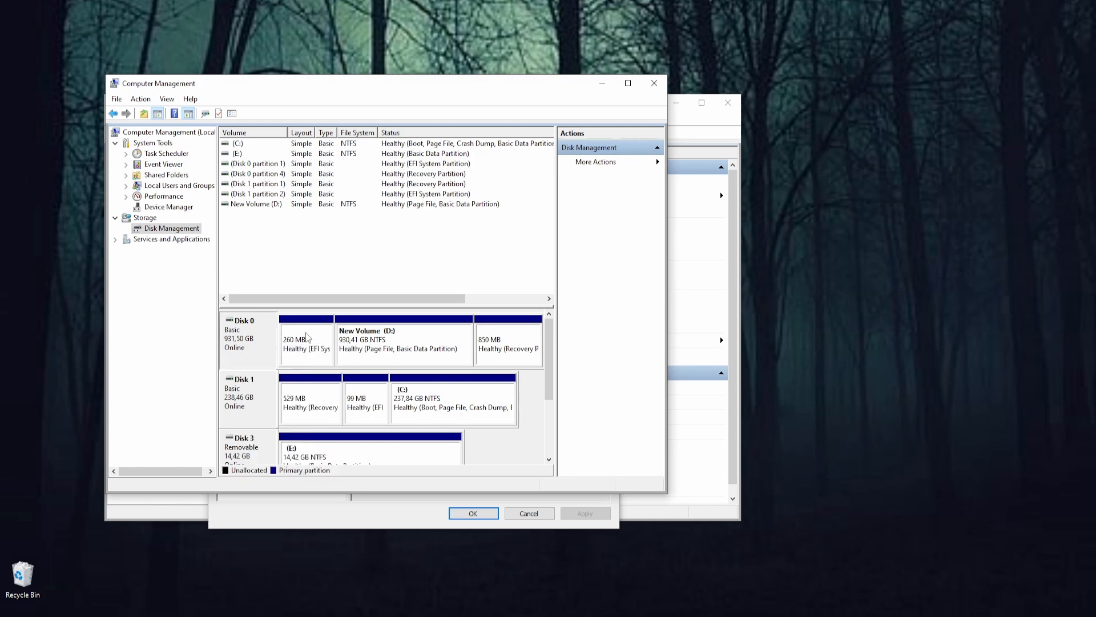
{"action": "left_click", "coordinate": [306, 337]}
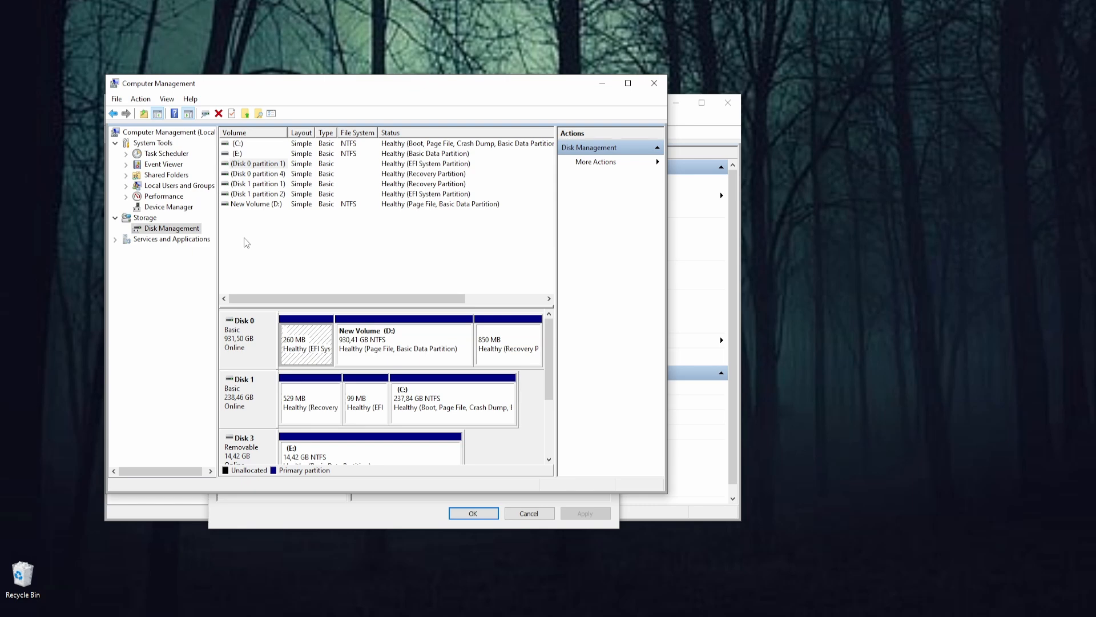
{"action": "left_click_drag", "start_coordinate": [347, 89], "coordinate": [360, 90]}
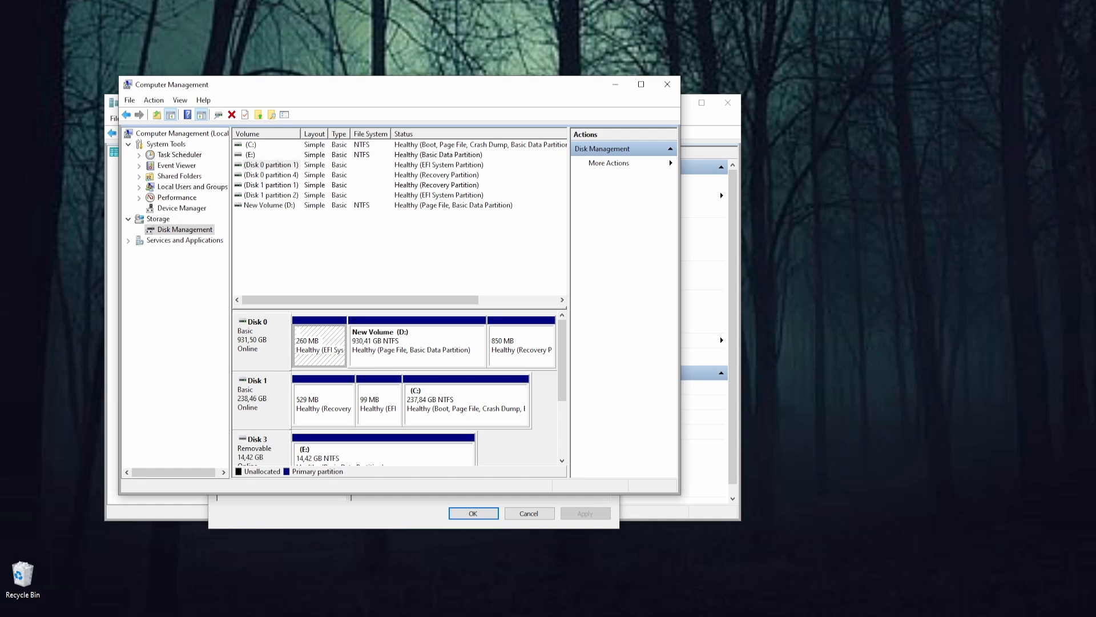
Step: Check in Rufus which target devices are offered, and return to Disk Management
{"action": "left_click", "coordinate": [609, 178]}
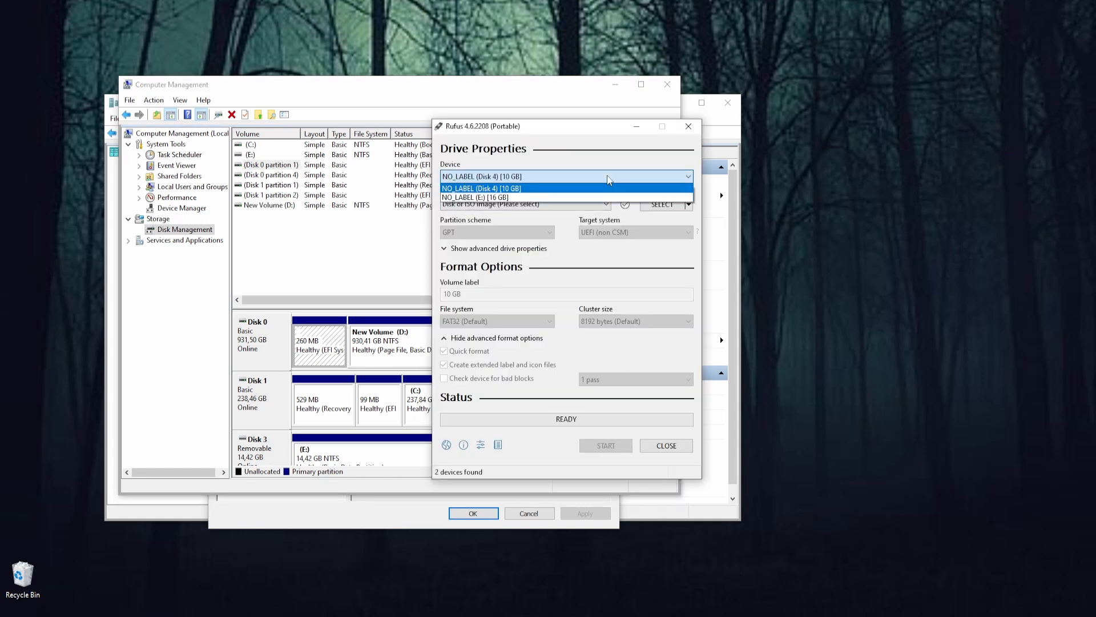
{"action": "left_click", "coordinate": [585, 171]}
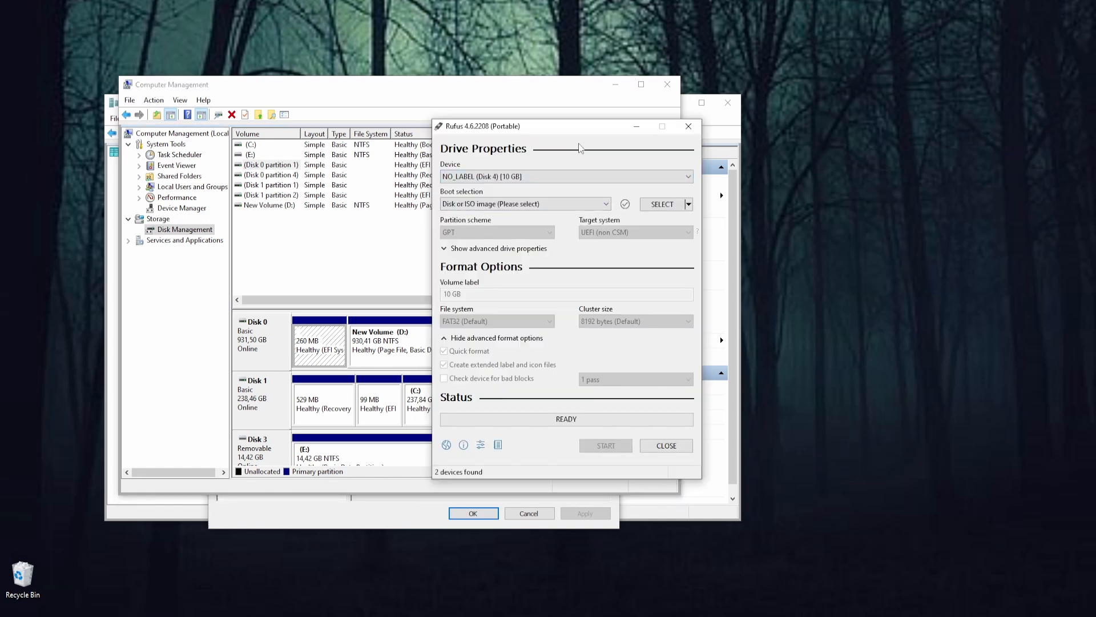
{"action": "left_click", "coordinate": [636, 127]}
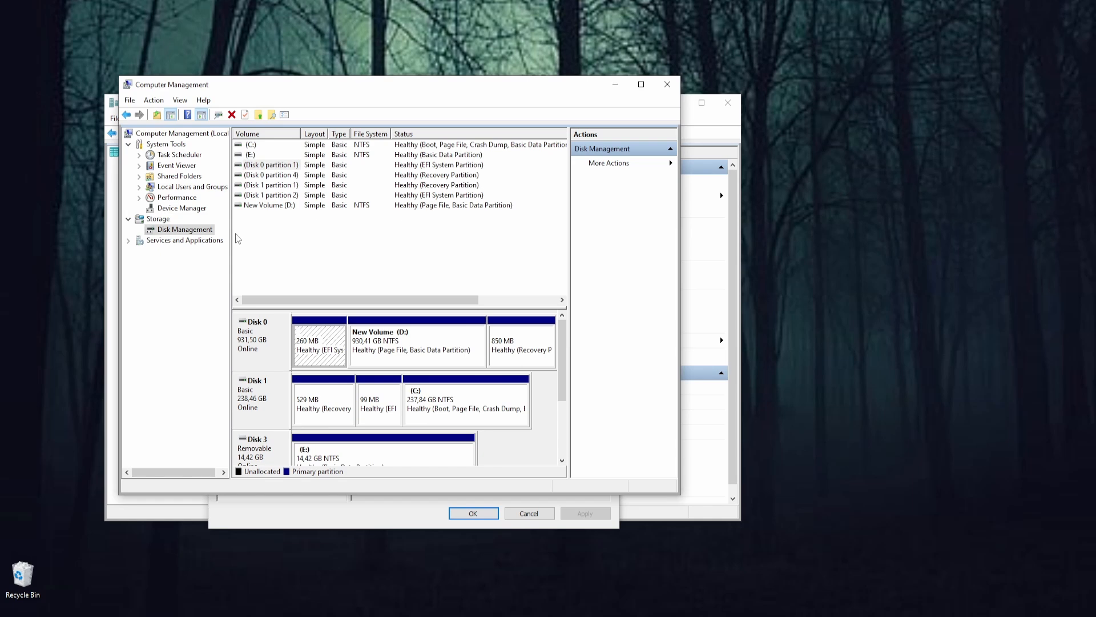
Step: Start creating a VHD from Disk Management and browse USB Drive (E:) for virtual disk files without choosing a location
{"action": "right_click", "coordinate": [182, 232]}
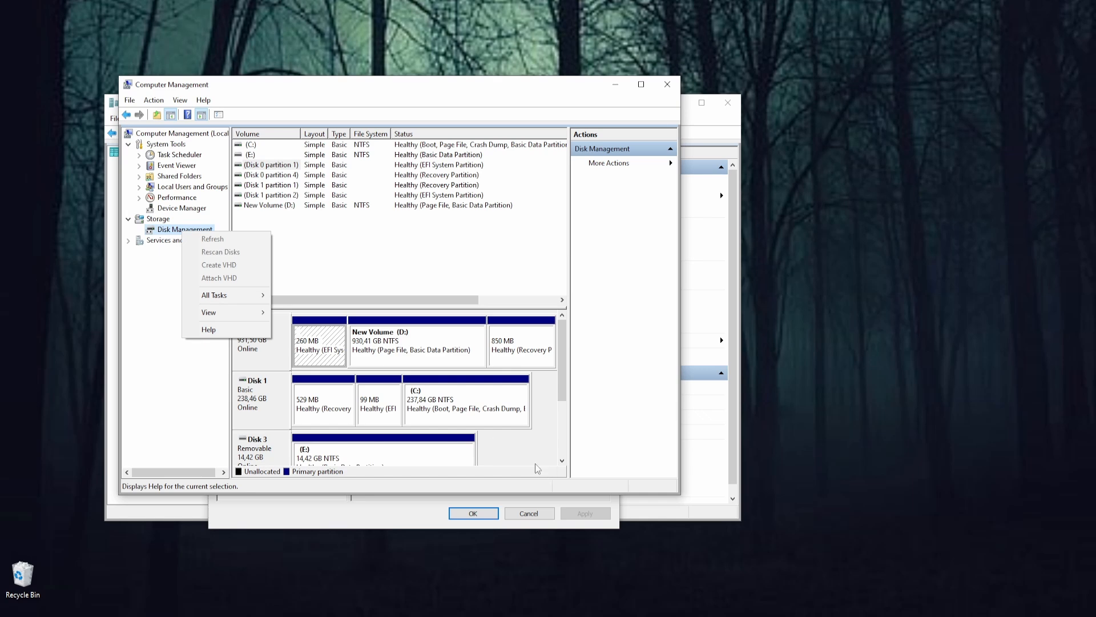
{"action": "left_click", "coordinate": [520, 446]}
{"action": "scroll", "coordinate": [478, 415], "scroll_direction": "down", "scroll_amount": 2}
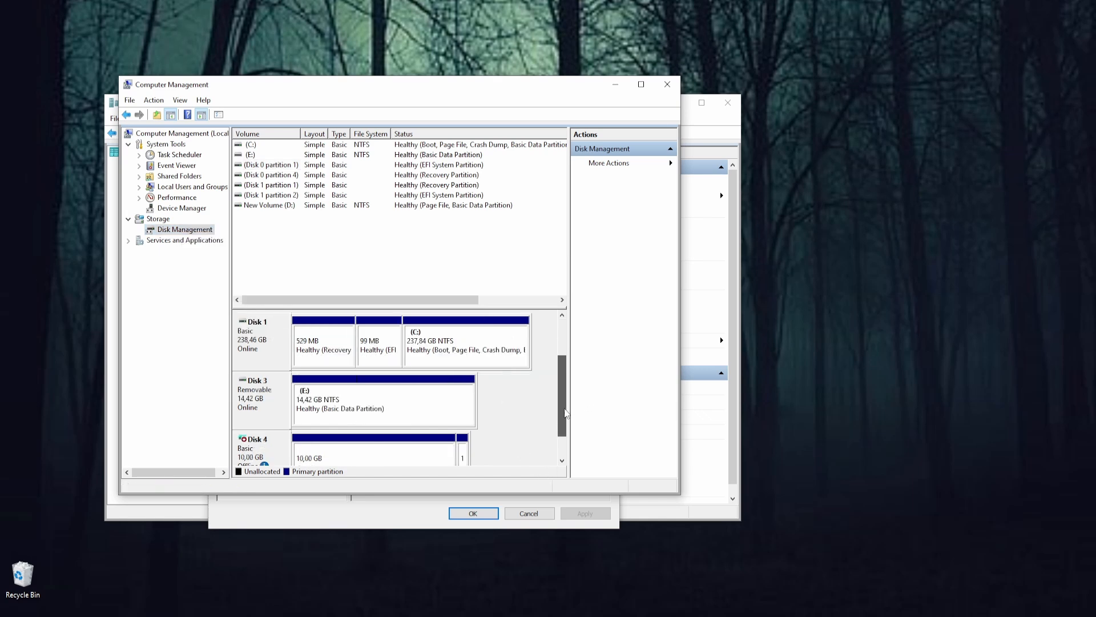
{"action": "left_click", "coordinate": [386, 355]}
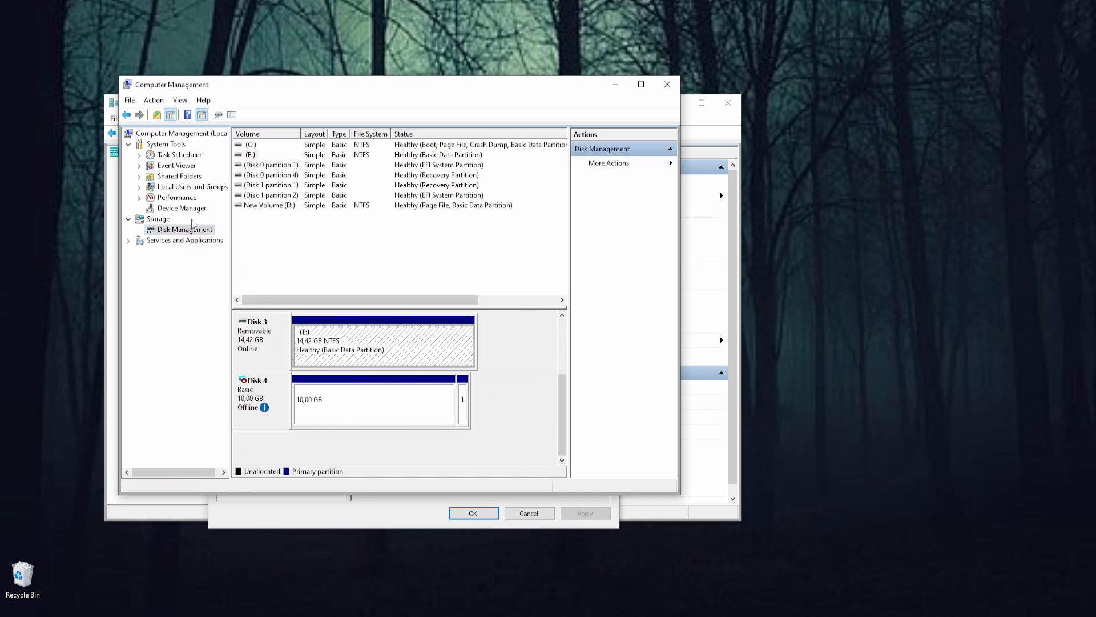
{"action": "right_click", "coordinate": [166, 230]}
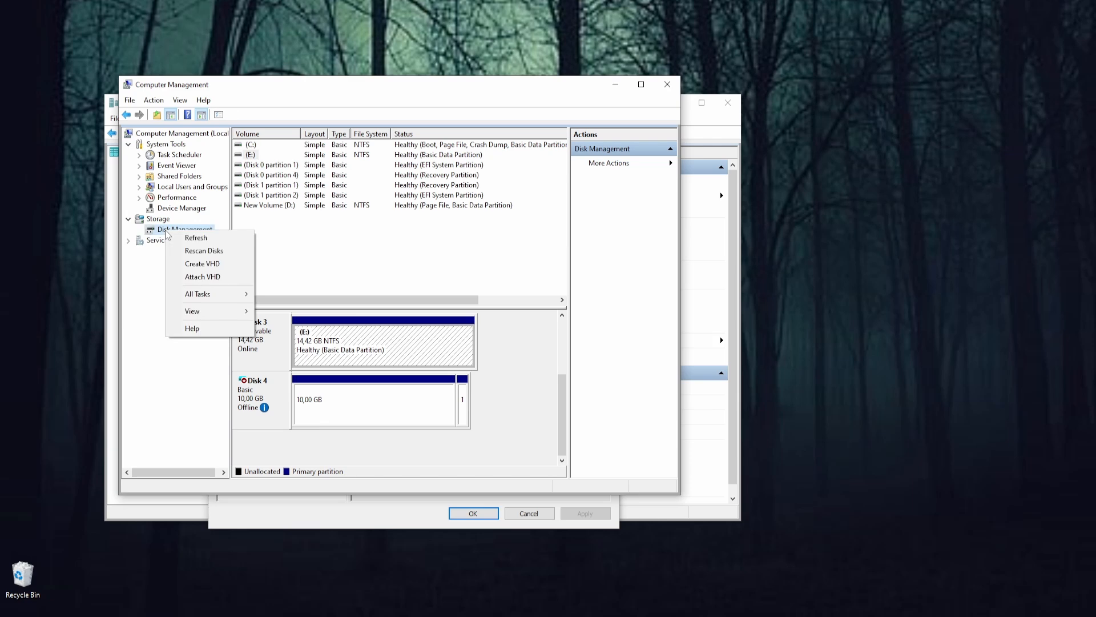
{"action": "left_click", "coordinate": [180, 263]}
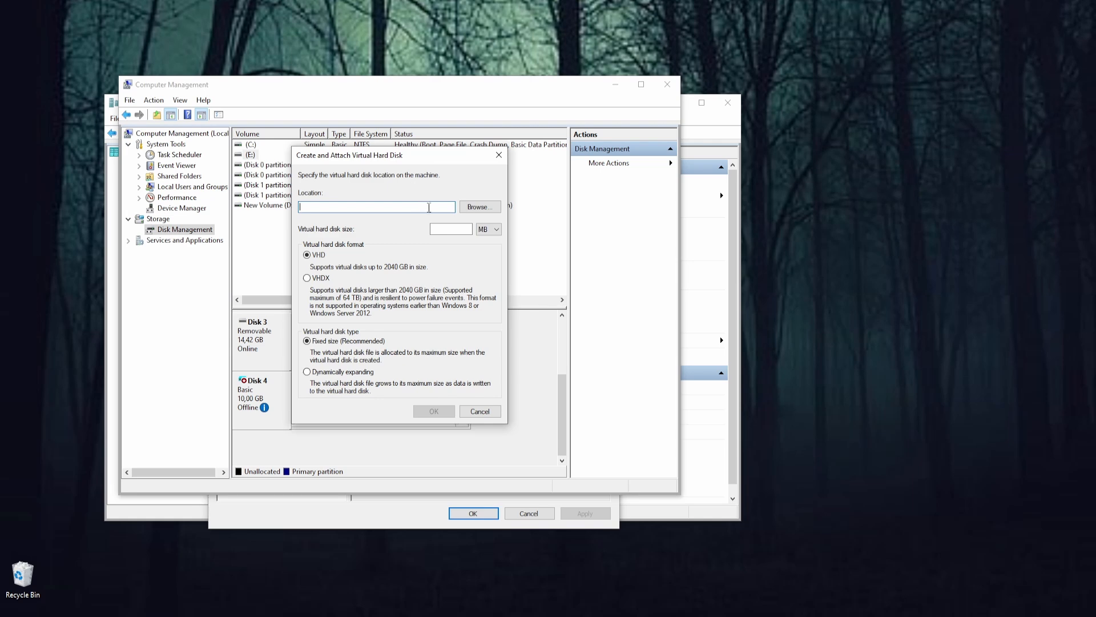
{"action": "left_click", "coordinate": [468, 209]}
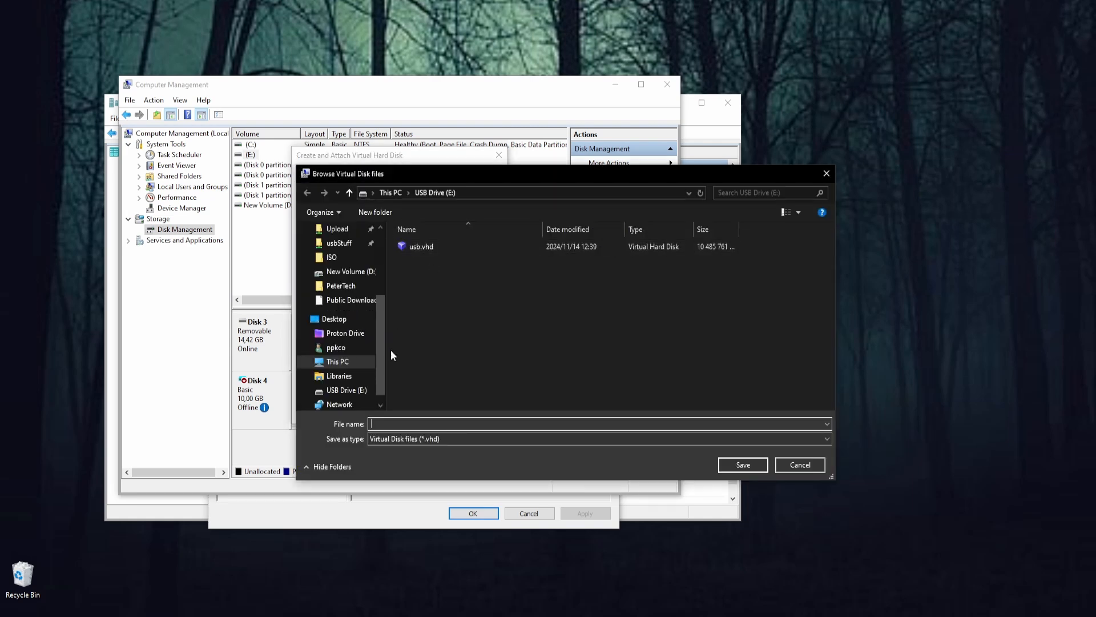
{"action": "left_click", "coordinate": [346, 390]}
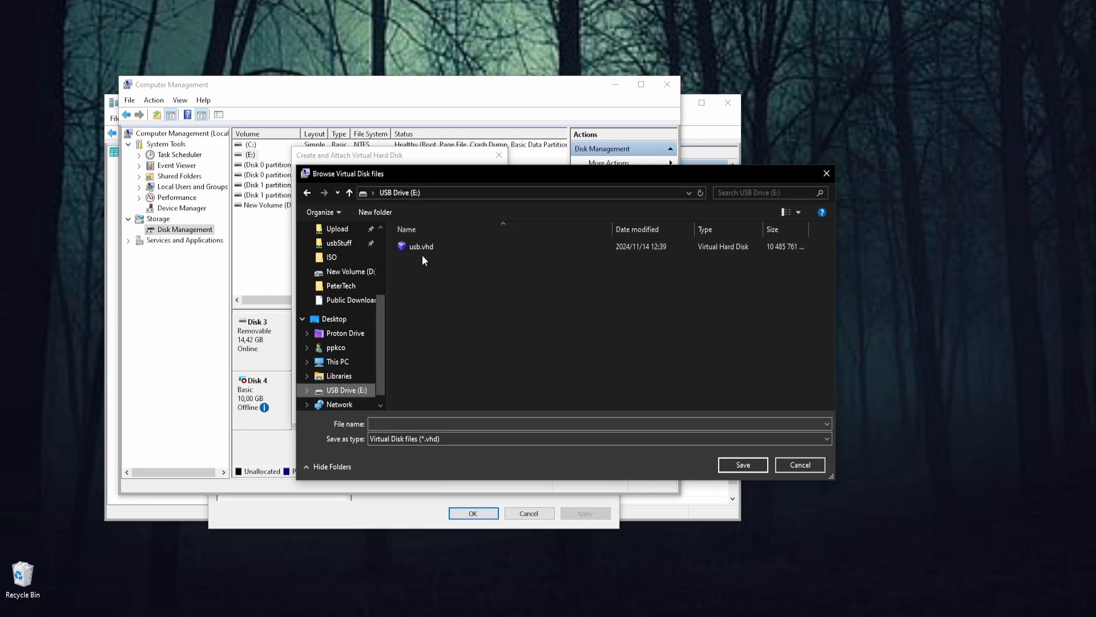
{"action": "left_click", "coordinate": [784, 466]}
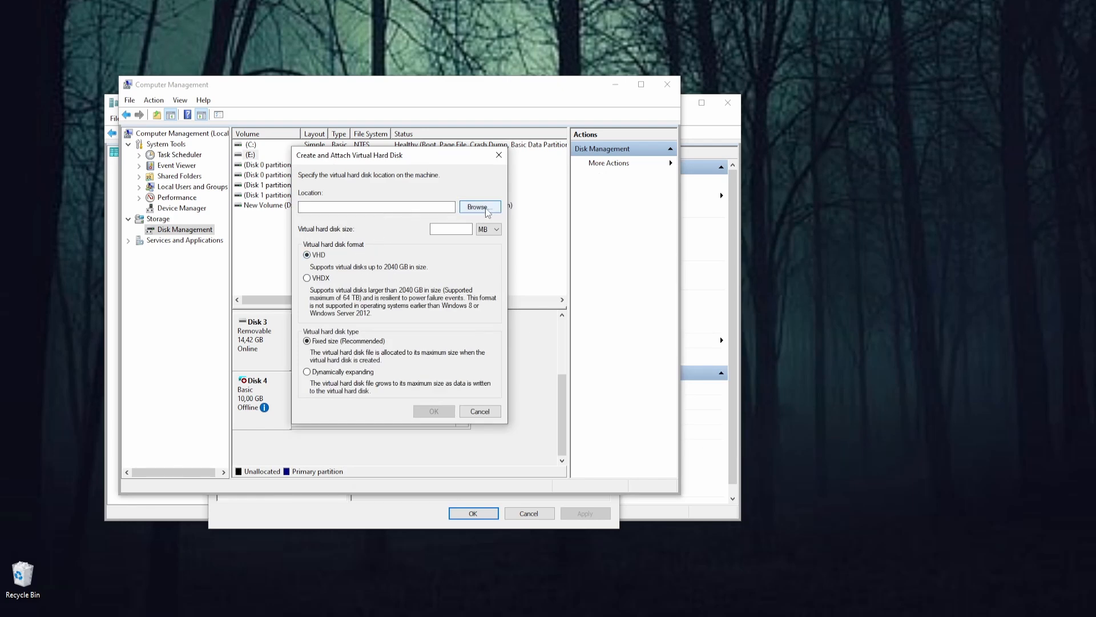
Step: Try the new virtual hard disk's size settings with GB as the unit, and cancel the VHD creation
{"action": "left_click", "coordinate": [451, 230]}
{"action": "left_click", "coordinate": [488, 229]}
{"action": "left_click", "coordinate": [439, 242]}
{"action": "left_click", "coordinate": [452, 228]}
{"action": "left_click", "coordinate": [489, 229]}
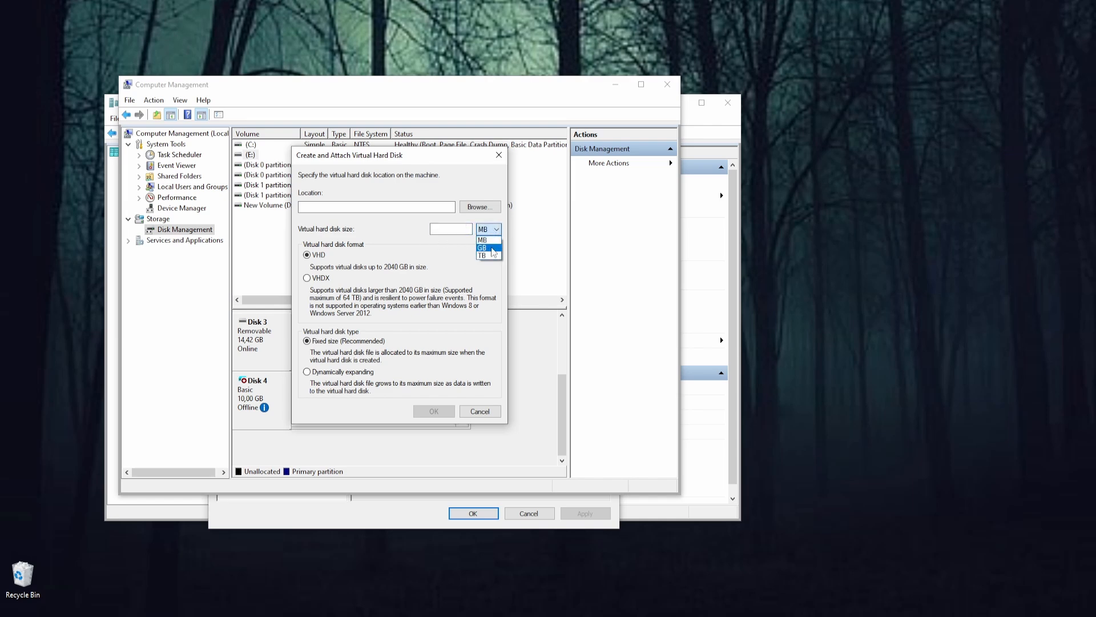
{"action": "left_click", "coordinate": [493, 248]}
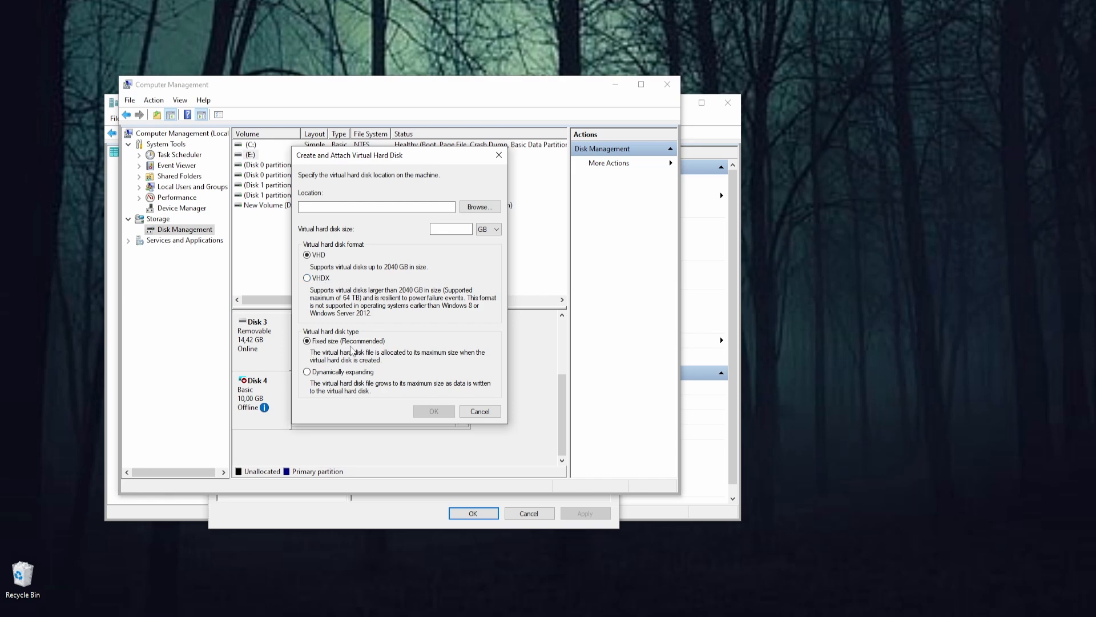
{"action": "left_click", "coordinate": [482, 415]}
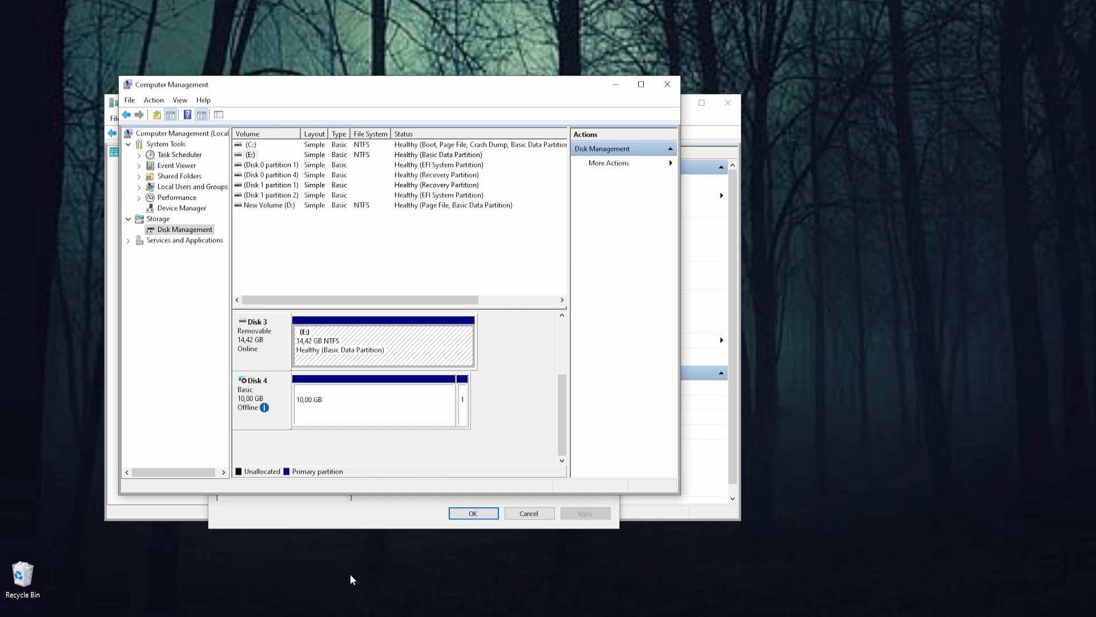
Step: Review the drives under This PC in File Explorer, and check in Disk Management which actions Disk 4 offers
{"action": "left_click", "coordinate": [355, 616]}
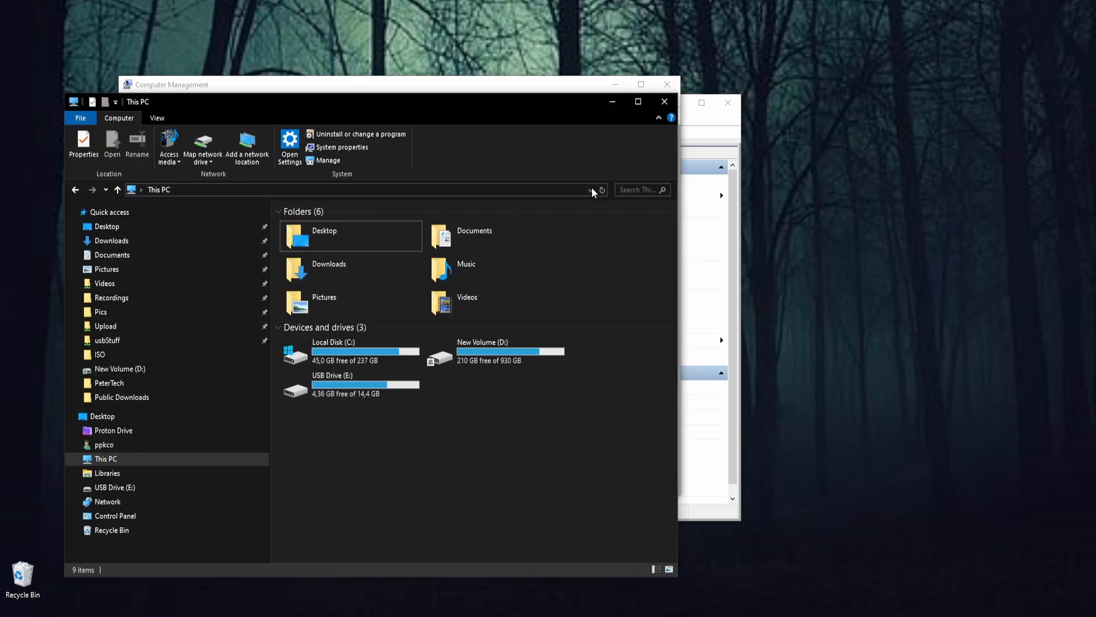
{"action": "left_click", "coordinate": [613, 102]}
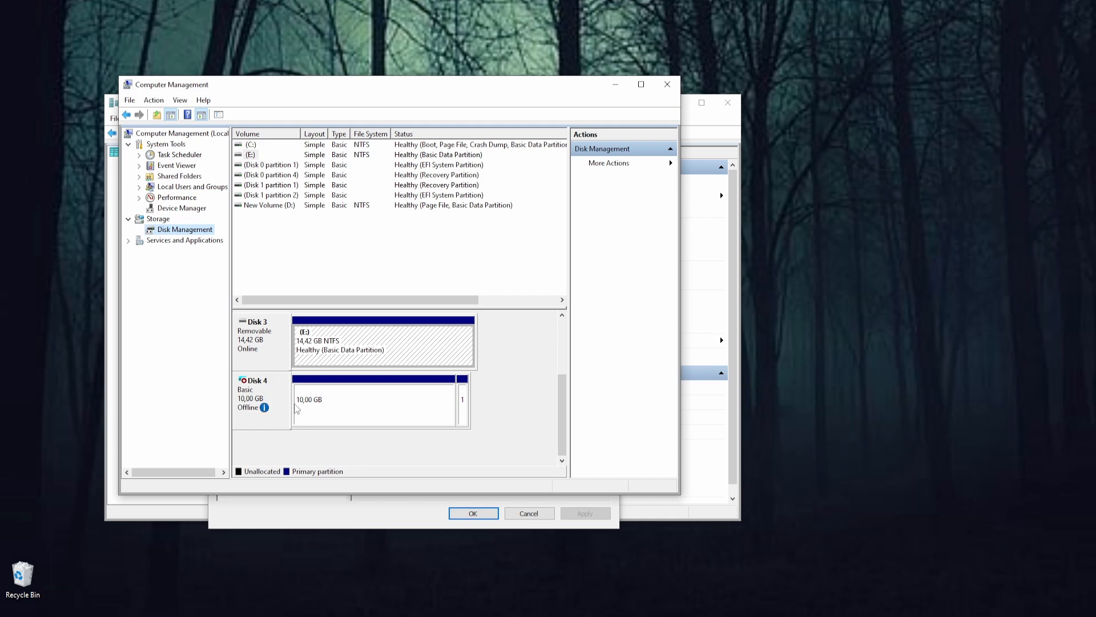
{"action": "left_click", "coordinate": [323, 454]}
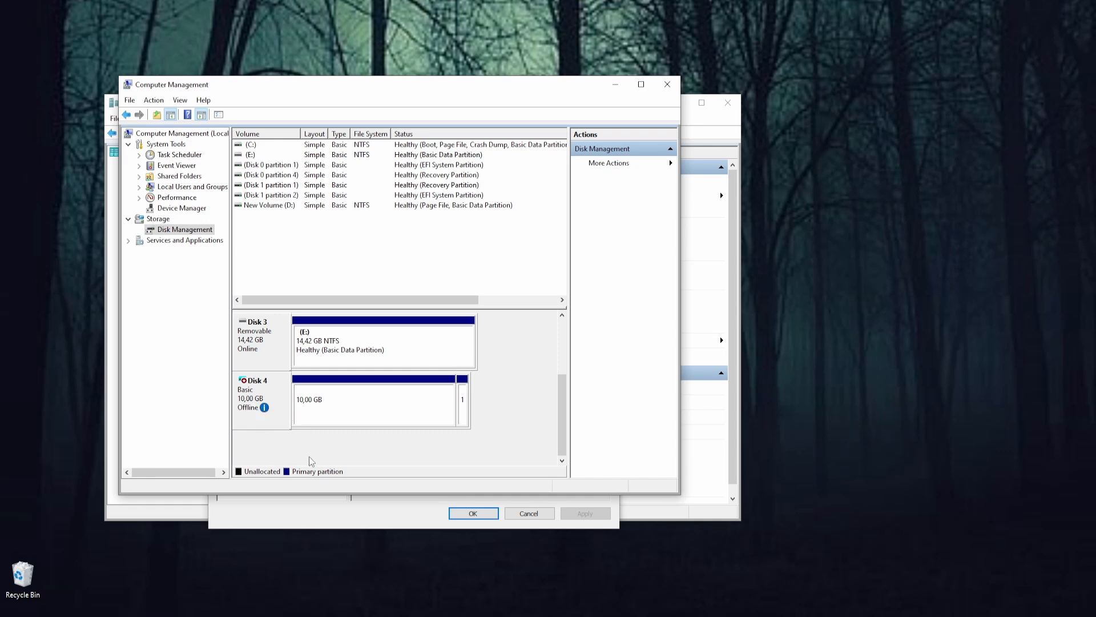
{"action": "mouse_move", "coordinate": [272, 411]}
{"action": "right_click", "coordinate": [255, 403]}
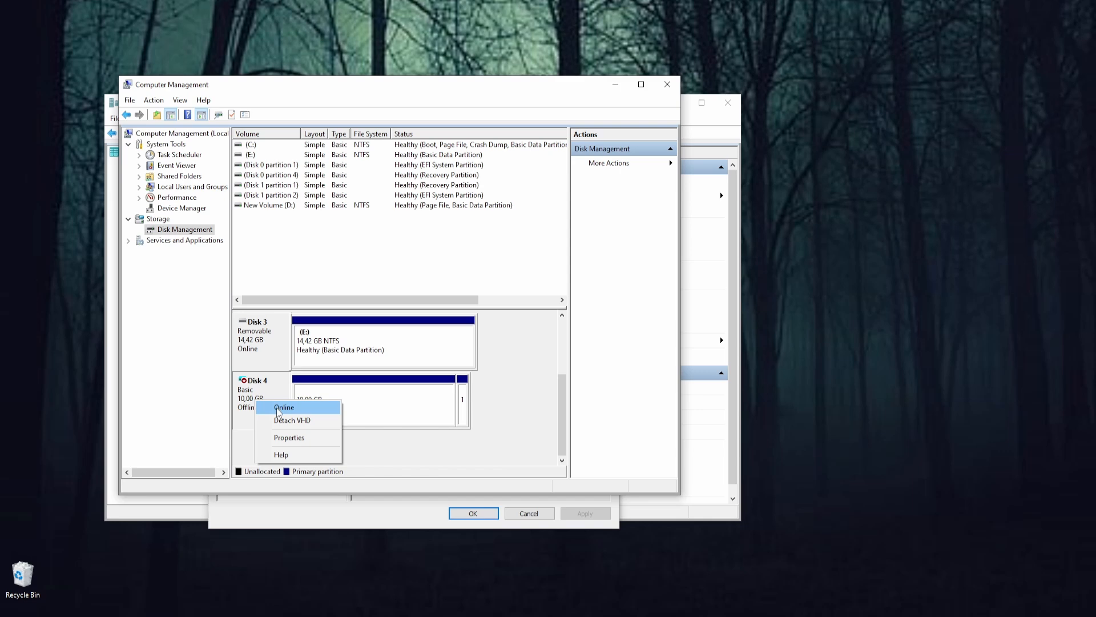
{"action": "left_click", "coordinate": [245, 448]}
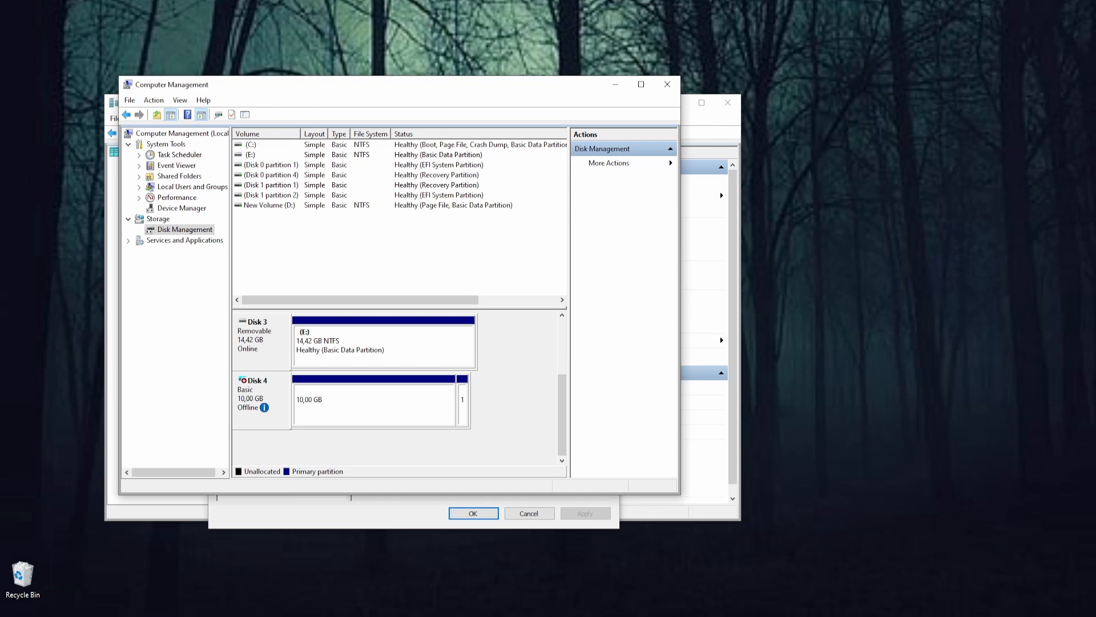
Step: Return to the Windows 11 24h2 settings in Hyper-V Manager and compare the second hard drive's virtual and physical disk options
{"action": "mouse_move", "coordinate": [695, 615]}
{"action": "left_click", "coordinate": [658, 581]}
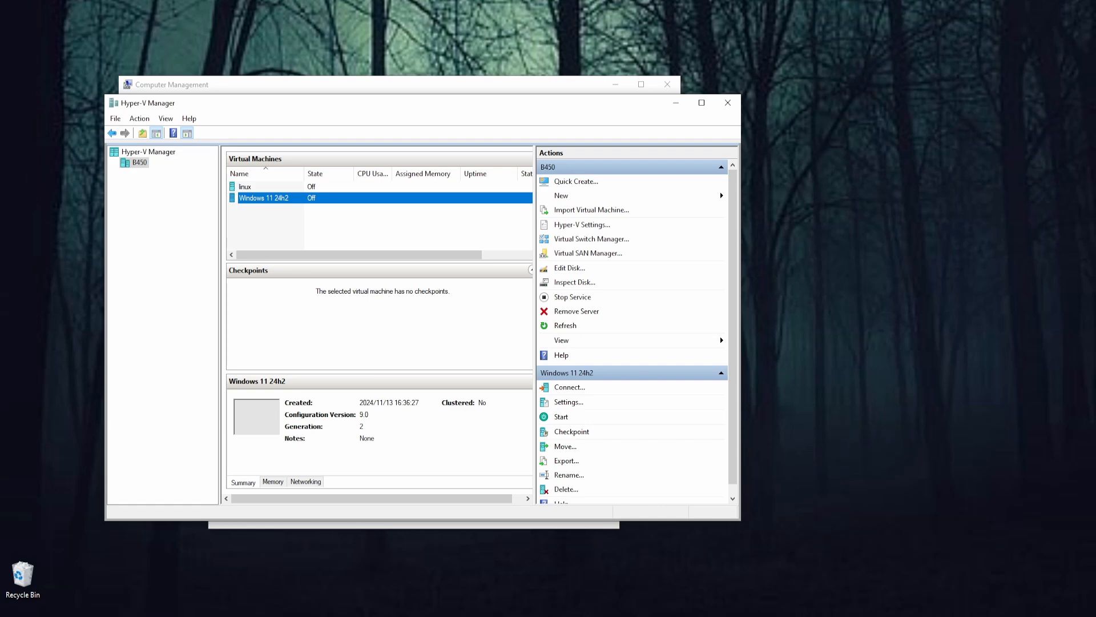
{"action": "key", "text": "alt+Tab"}
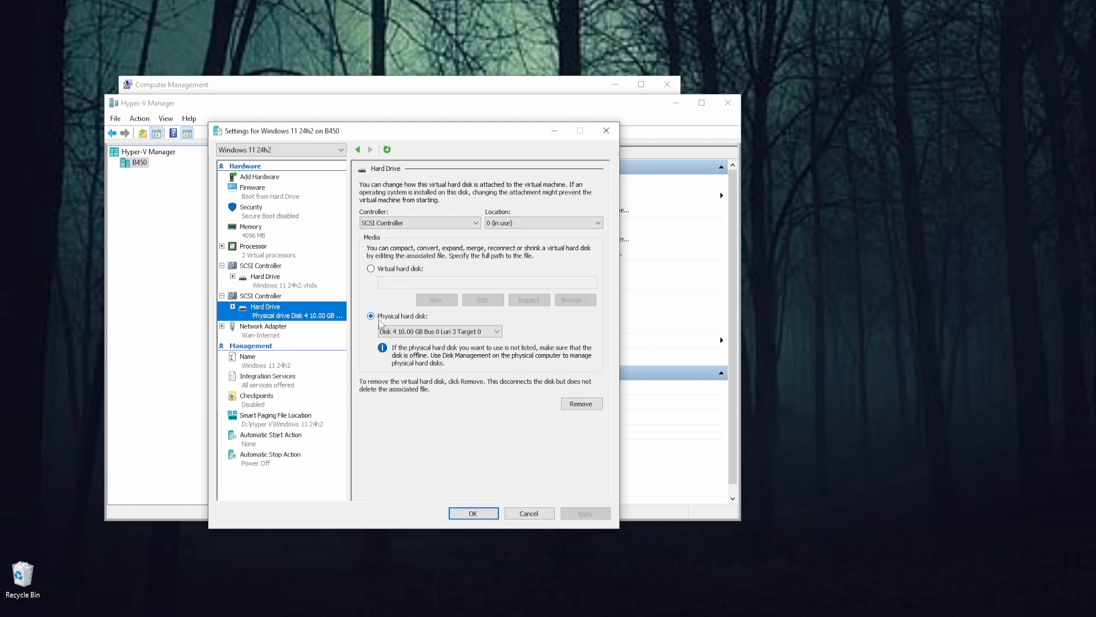
{"action": "left_click", "coordinate": [371, 269]}
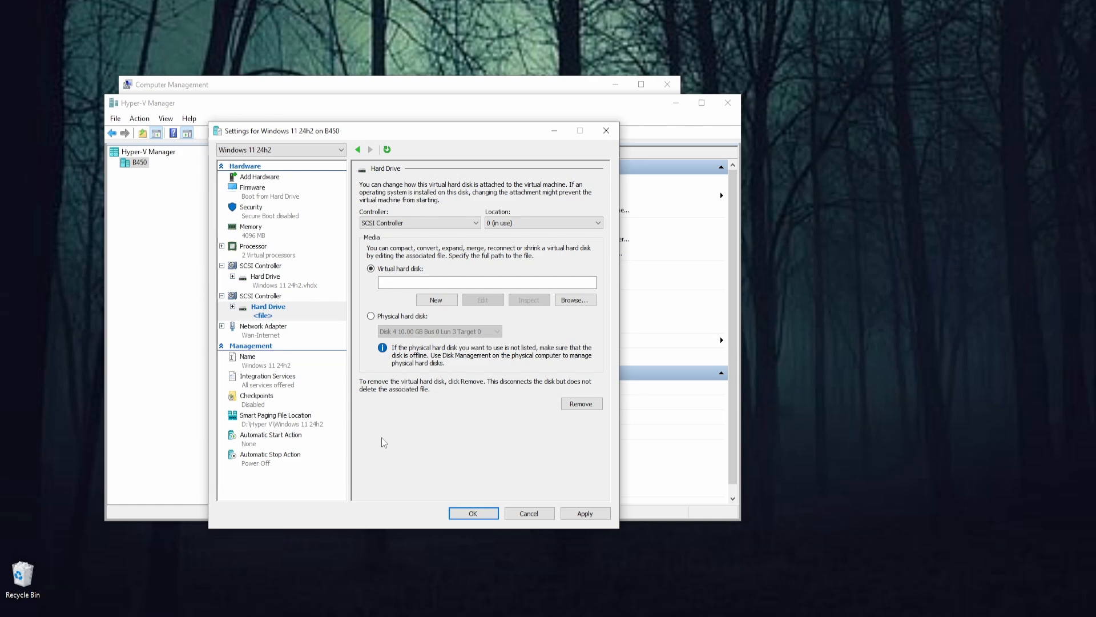
{"action": "left_click", "coordinate": [371, 317]}
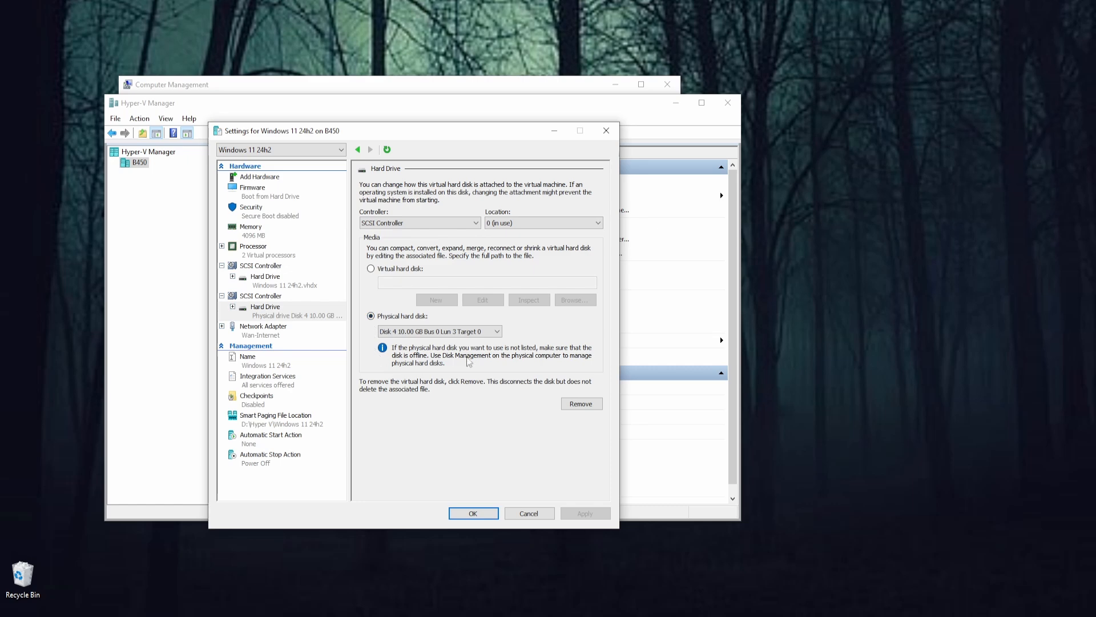
{"action": "left_click", "coordinate": [497, 331]}
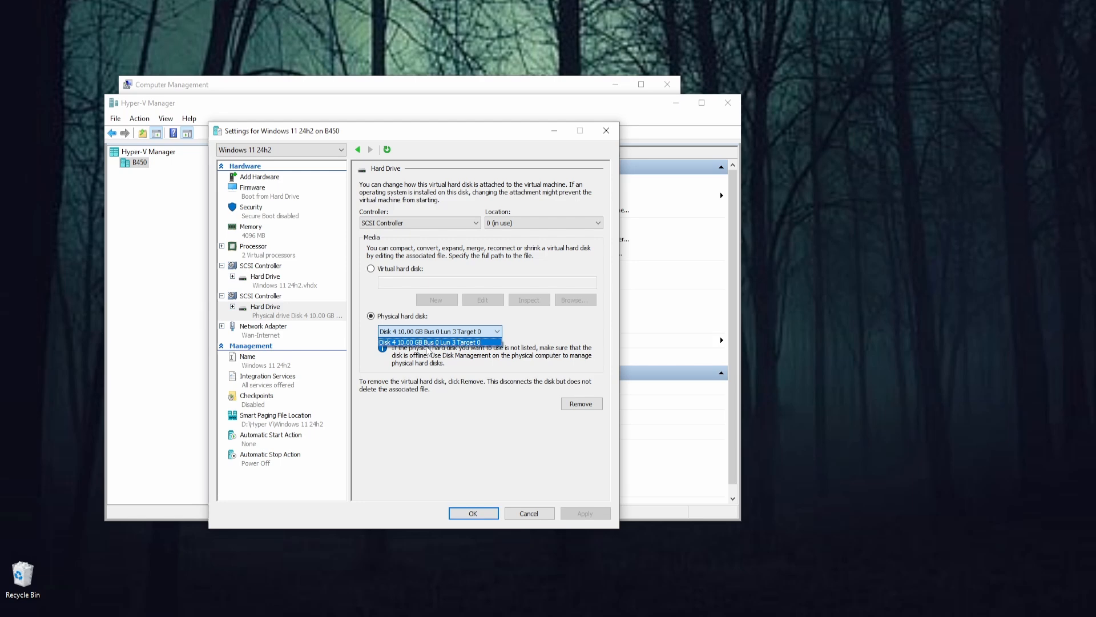
{"action": "left_click", "coordinate": [536, 334]}
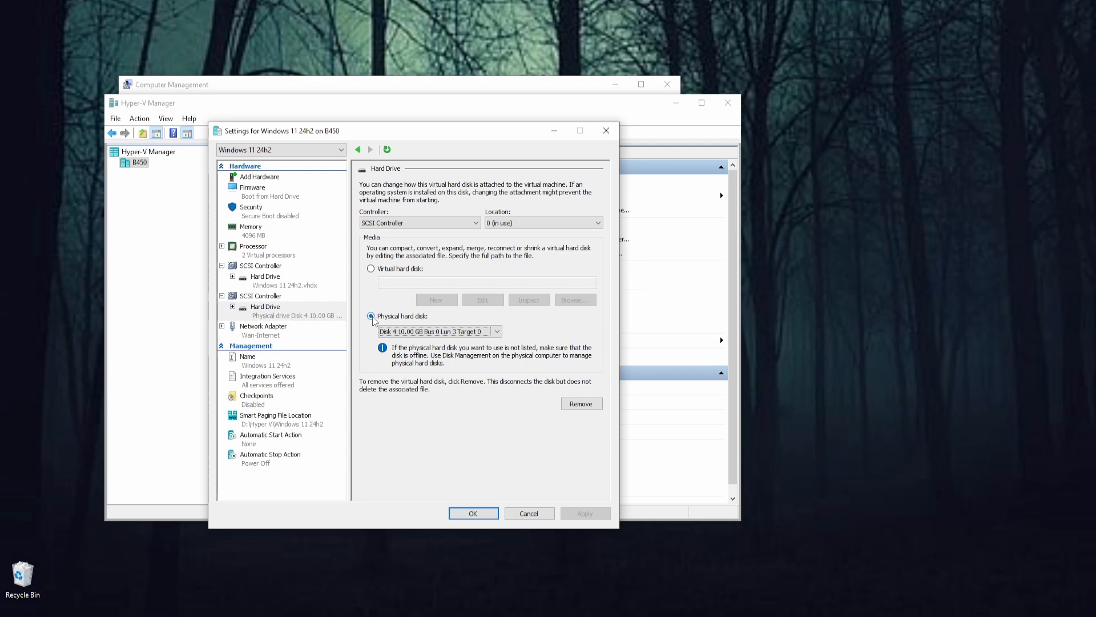
{"action": "left_click", "coordinate": [389, 332]}
{"action": "left_click_drag", "start_coordinate": [368, 137], "coordinate": [348, 136]}
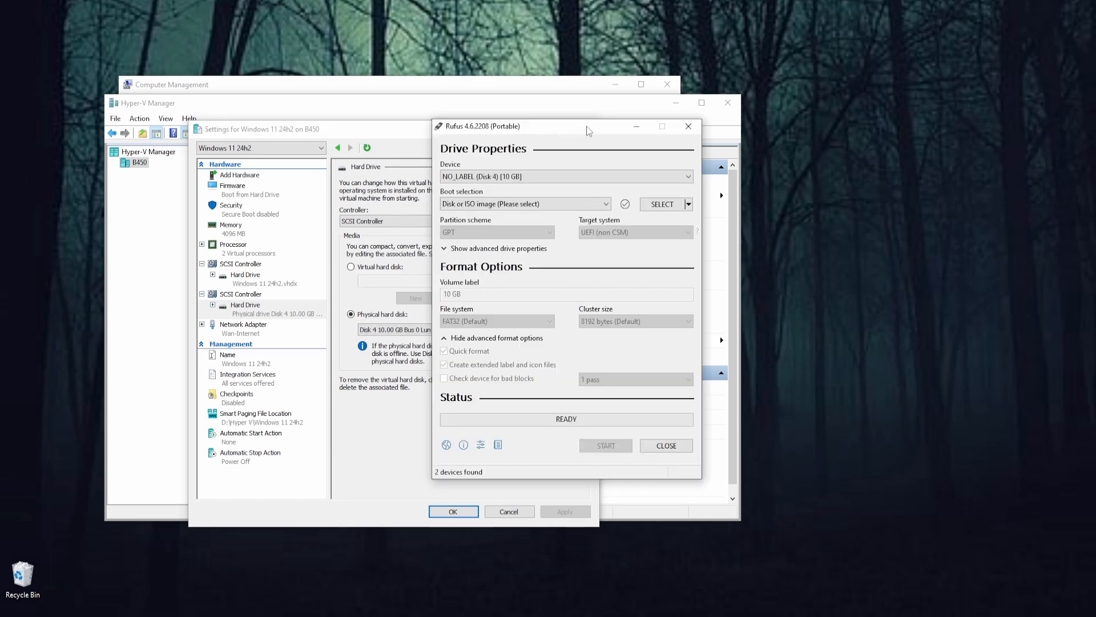
Step: Check the device choices in Rufus and browse the ISO folder's disc images without selecting one
{"action": "left_click_drag", "start_coordinate": [589, 131], "coordinate": [462, 162]}
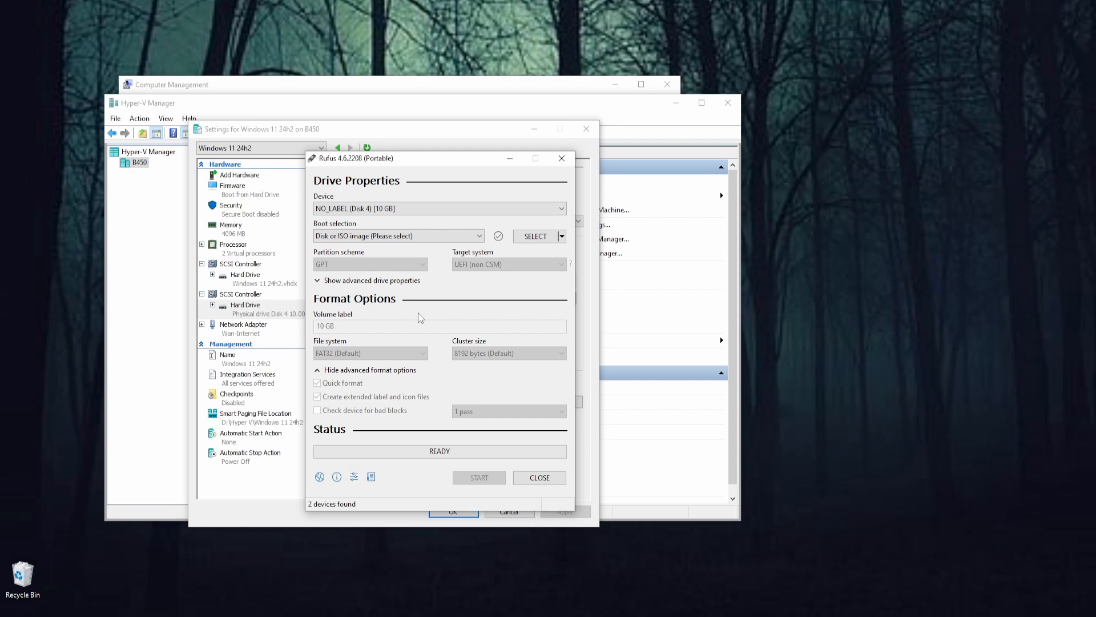
{"action": "left_click", "coordinate": [499, 210]}
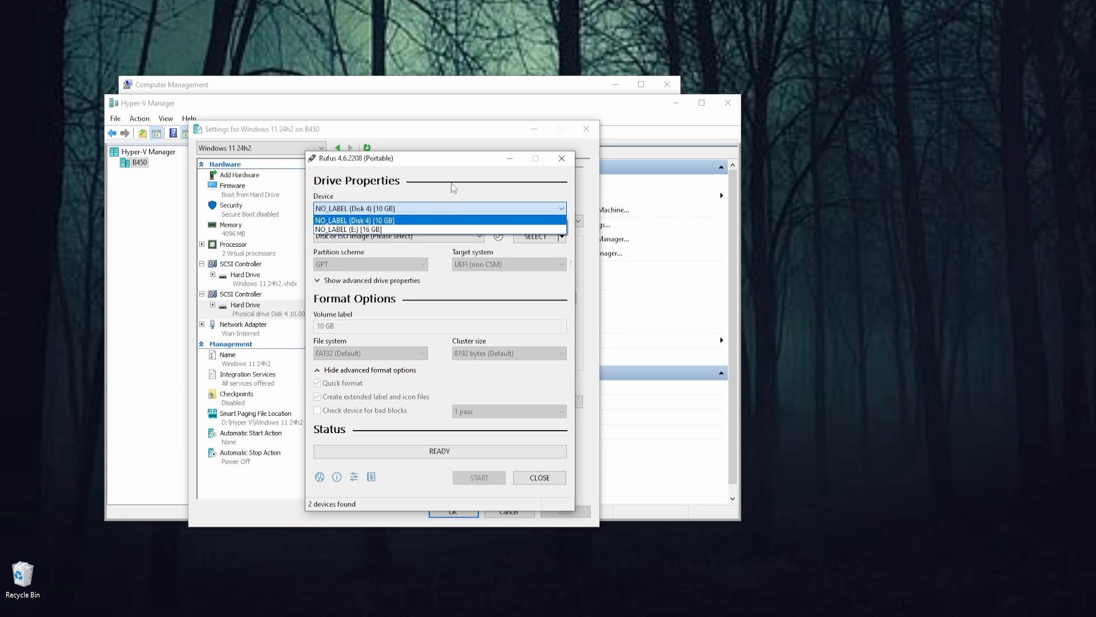
{"action": "left_click", "coordinate": [460, 162]}
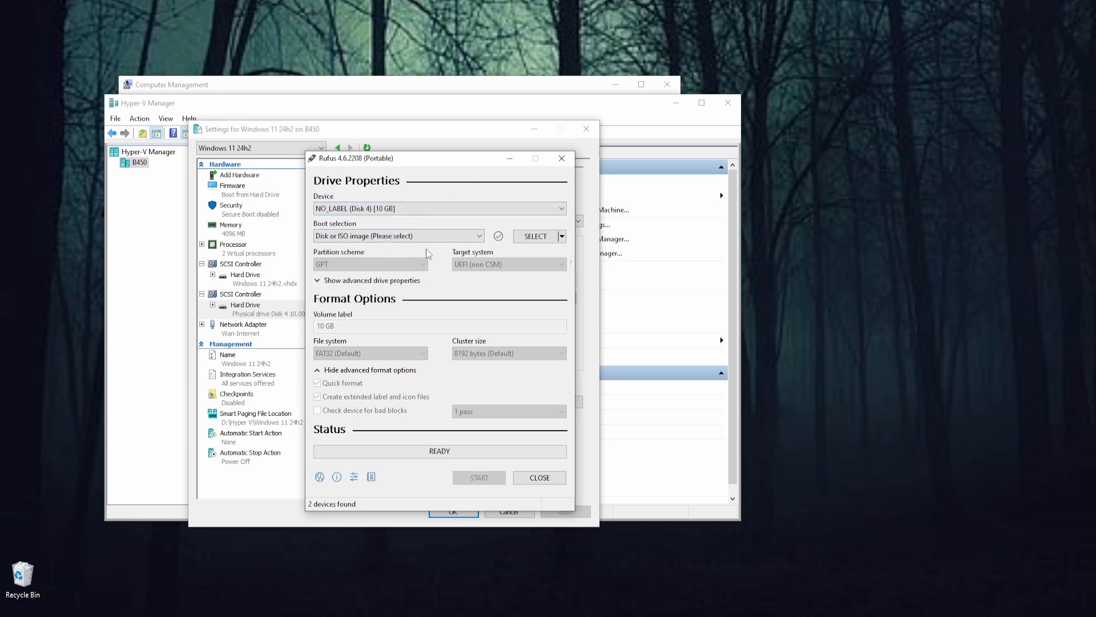
{"action": "left_click", "coordinate": [539, 239]}
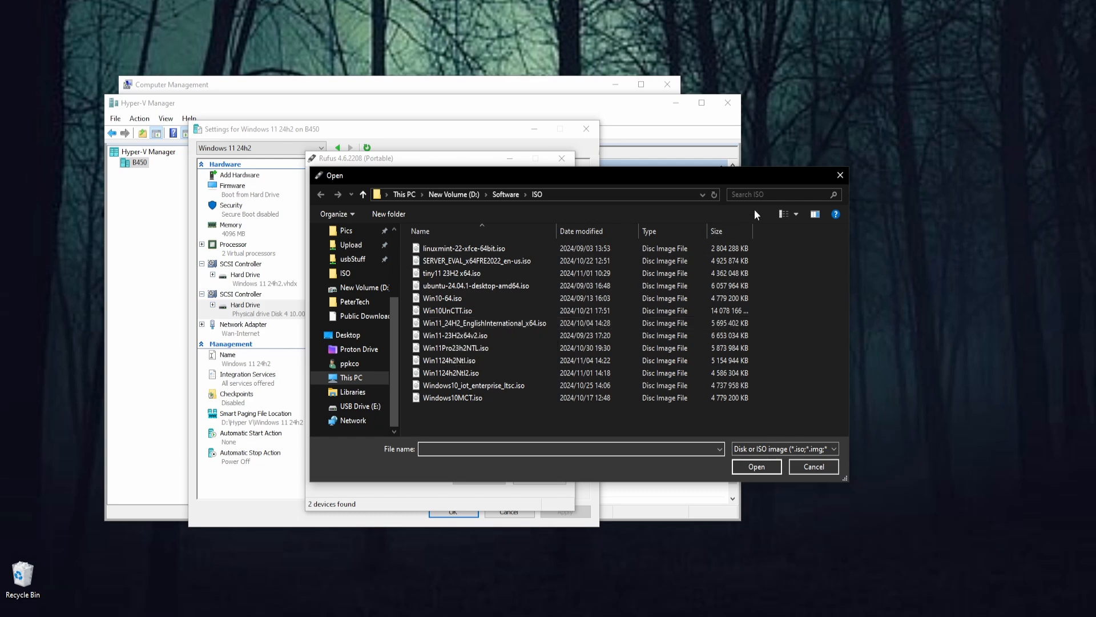
{"action": "left_click", "coordinate": [838, 180]}
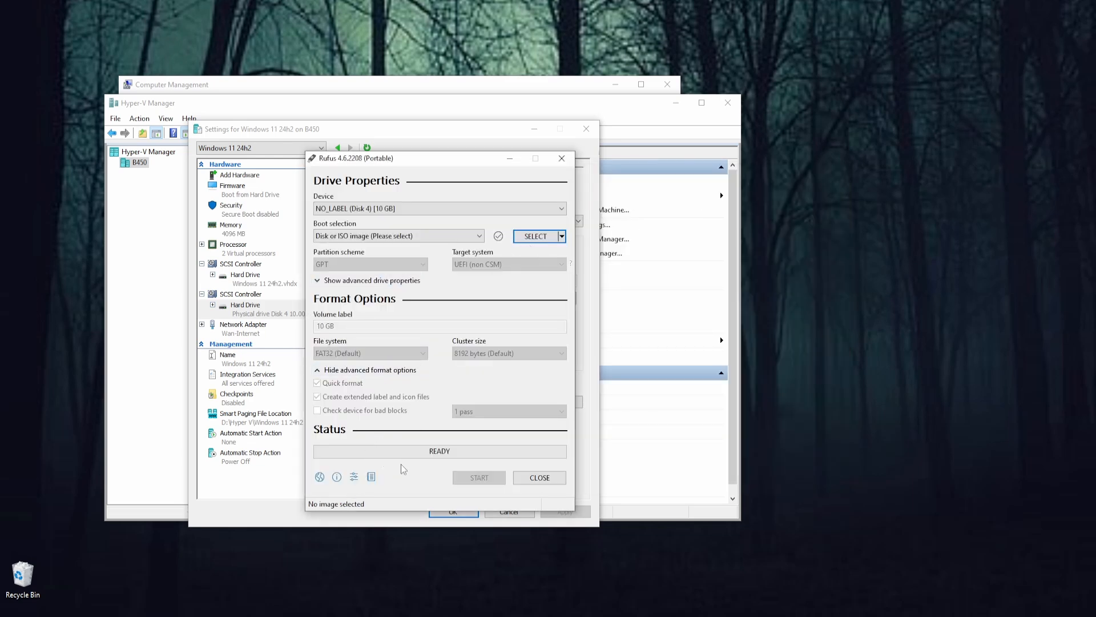
Step: Reposition the Windows 11 24h2 settings window and bring Rufus back in front of it
{"action": "left_click", "coordinate": [510, 162]}
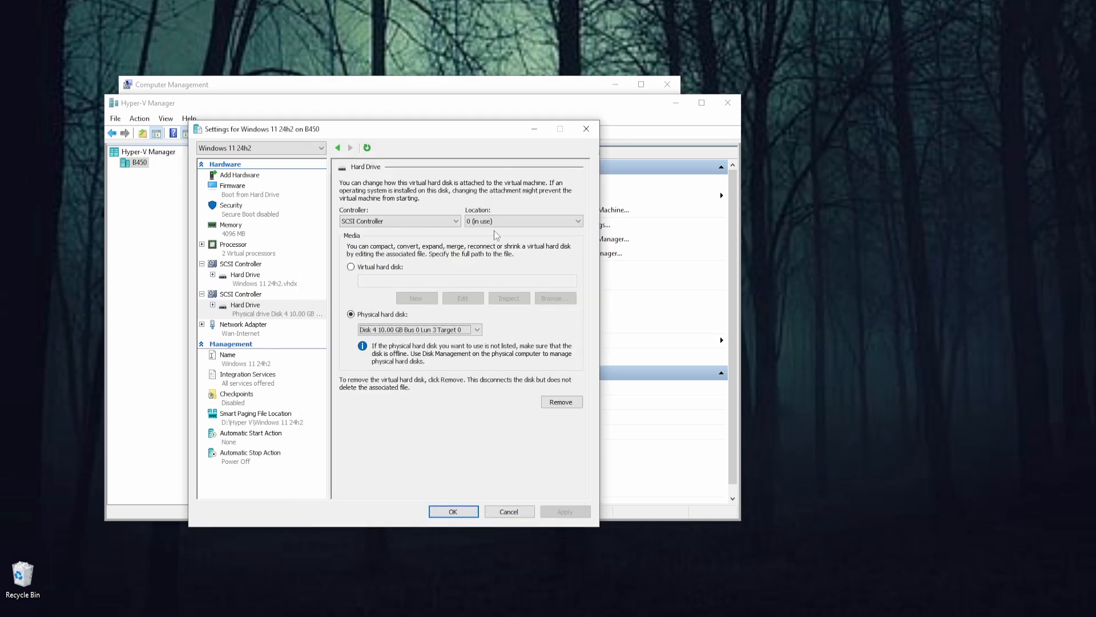
{"action": "left_click_drag", "start_coordinate": [396, 134], "coordinate": [463, 131]}
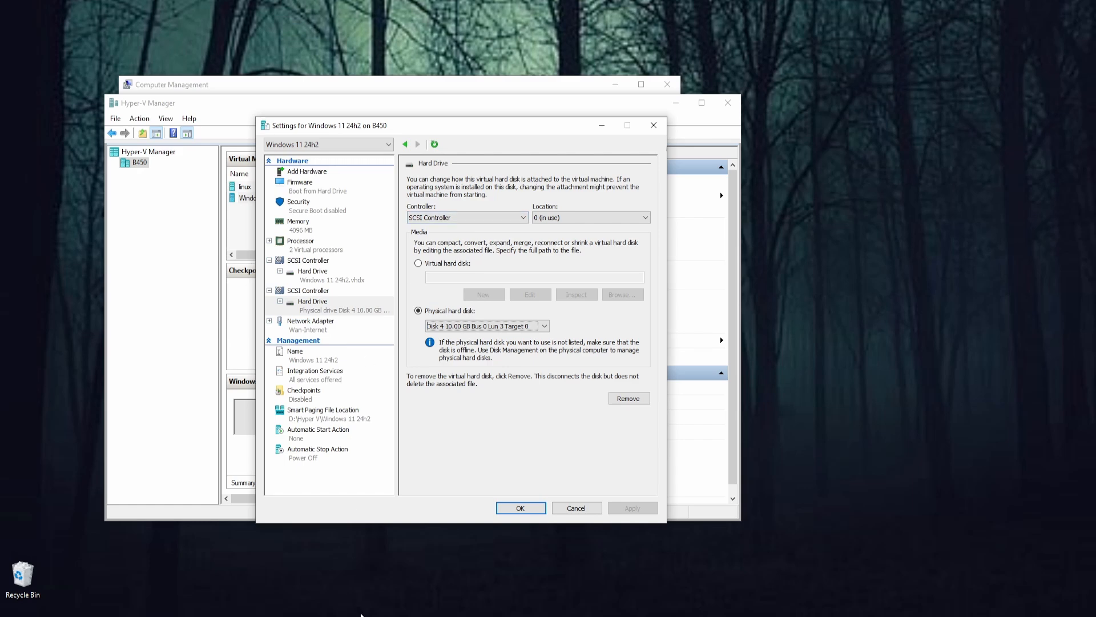
{"action": "mouse_move", "coordinate": [846, 615]}
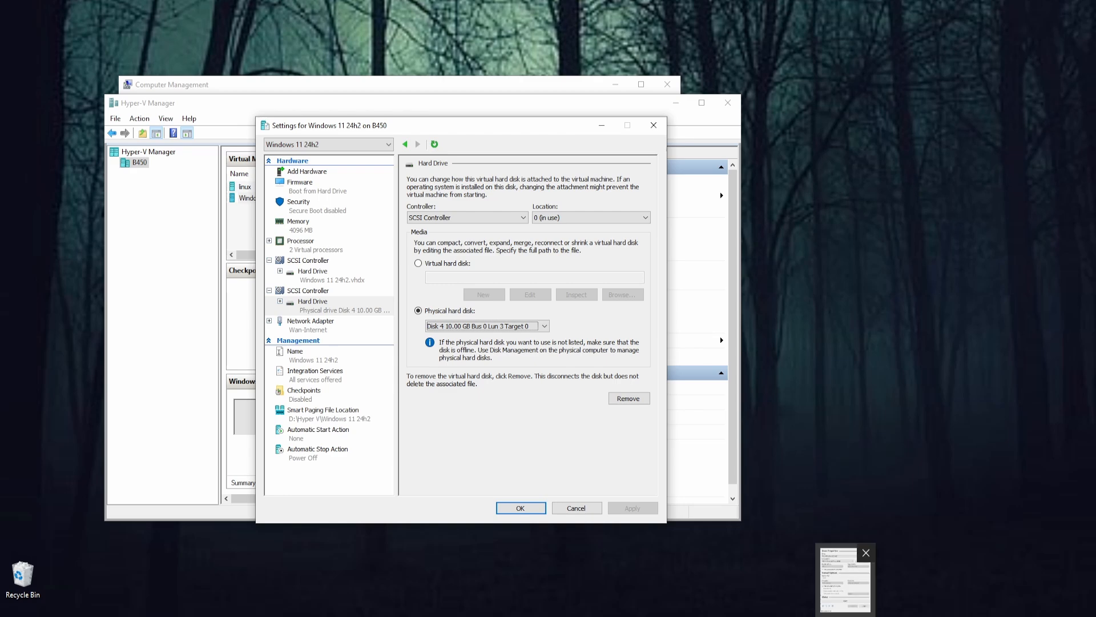
{"action": "left_click", "coordinate": [845, 578]}
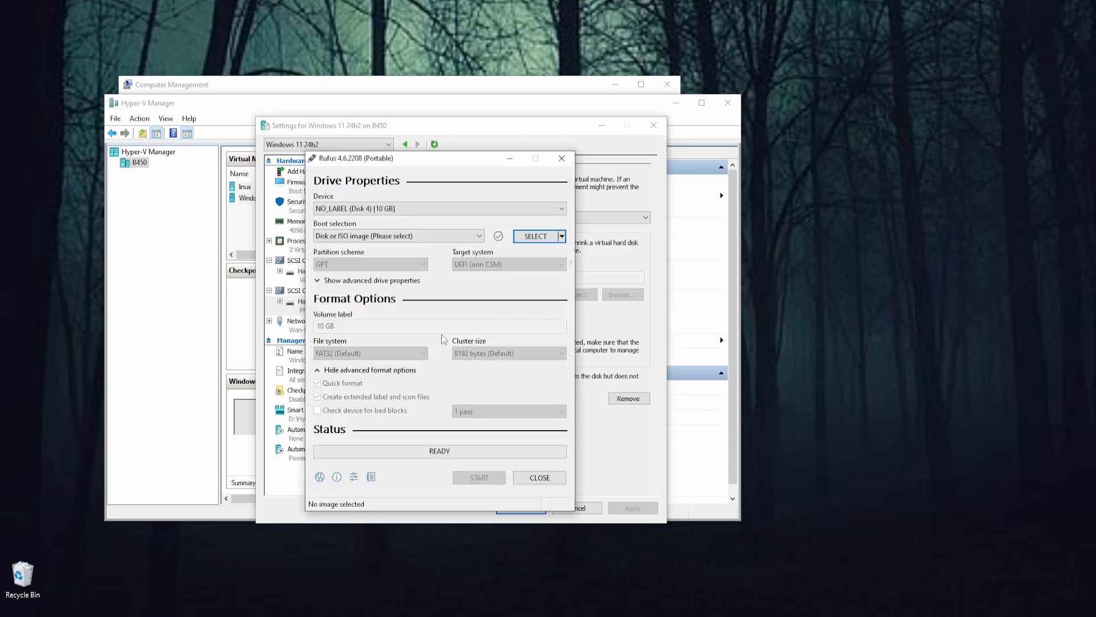
Step: Put Rufus aside and check Disk 4's status in Disk Management before returning to the Windows 11 24h2 settings
{"action": "left_click", "coordinate": [511, 161]}
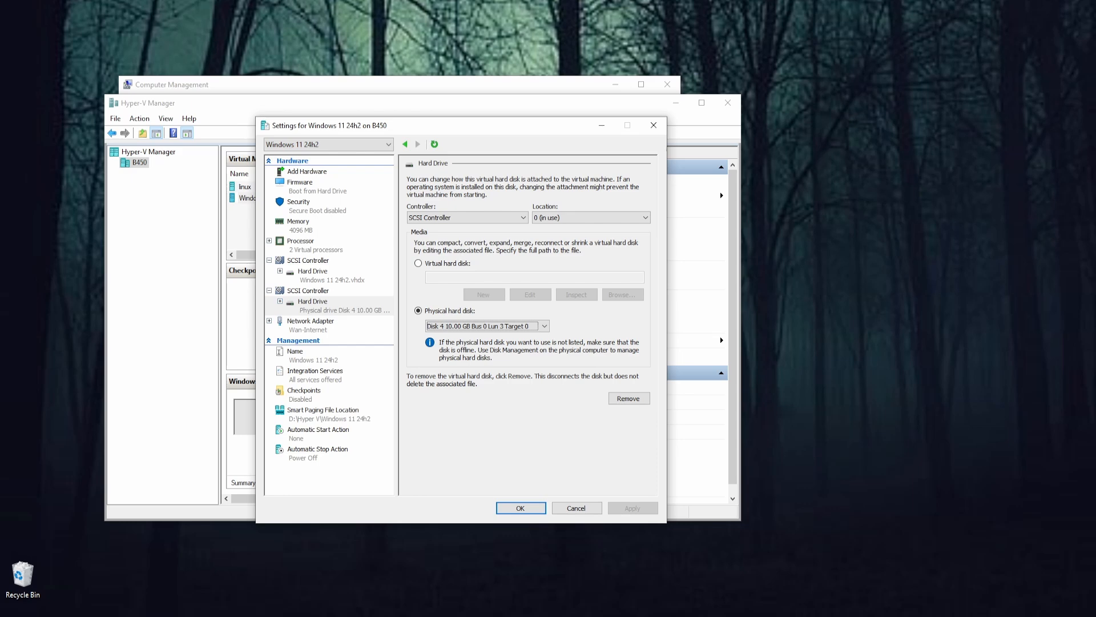
{"action": "key", "text": "alt+Tab"}
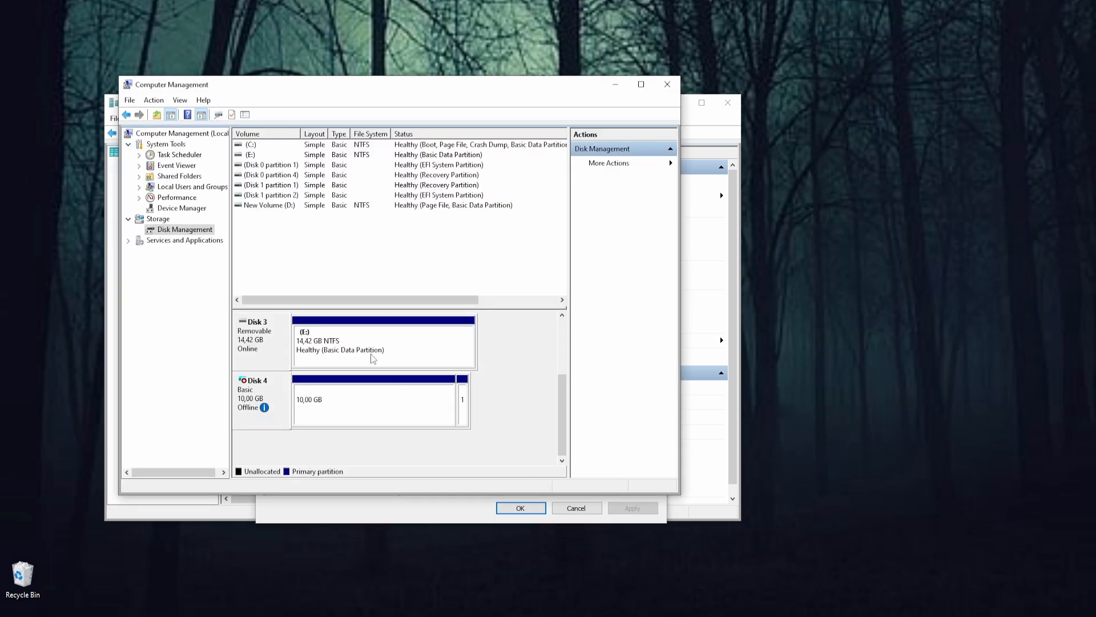
{"action": "mouse_move", "coordinate": [247, 405]}
{"action": "left_click", "coordinate": [615, 84]}
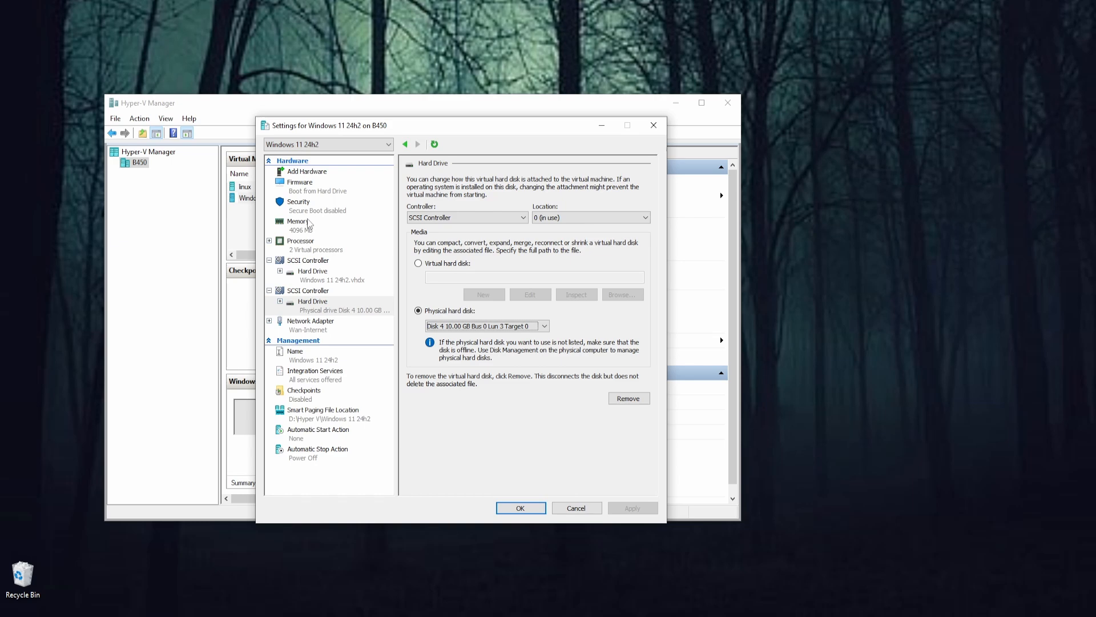
Step: Review the firmware boot order and the Secure Boot and TPM options, and leave the virtual machine settings without changes
{"action": "left_click", "coordinate": [311, 194]}
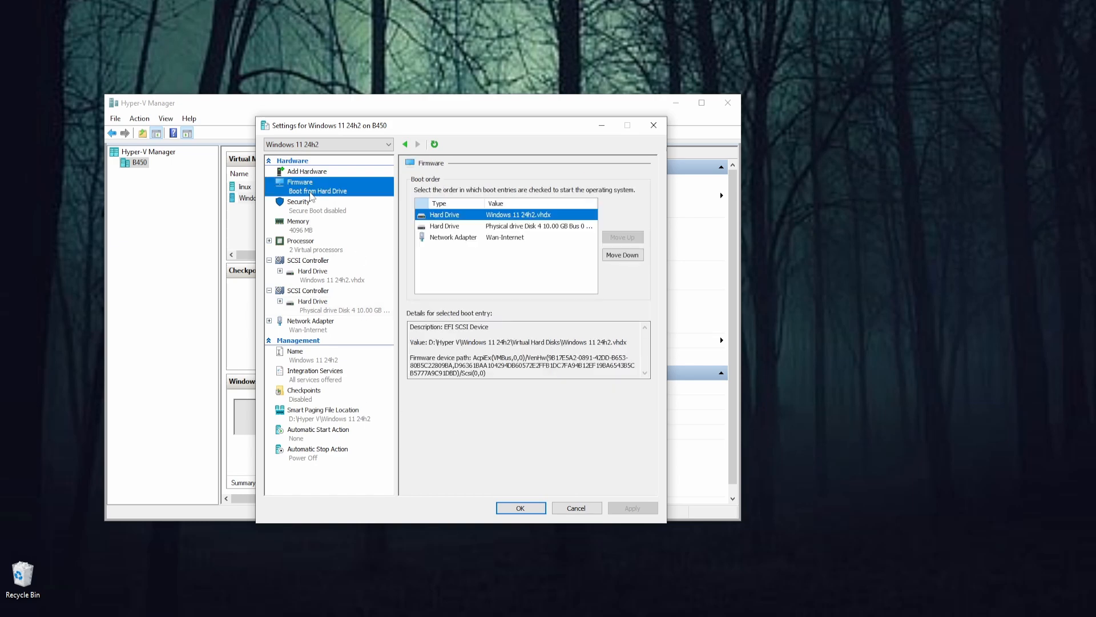
{"action": "left_click", "coordinate": [312, 212]}
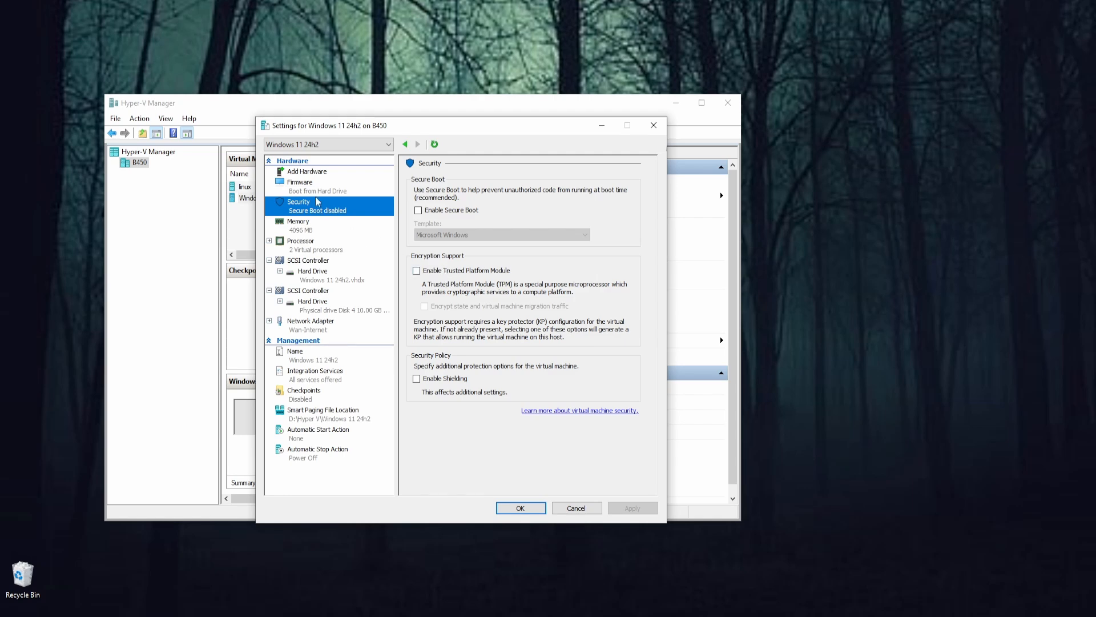
{"action": "left_click", "coordinate": [571, 510]}
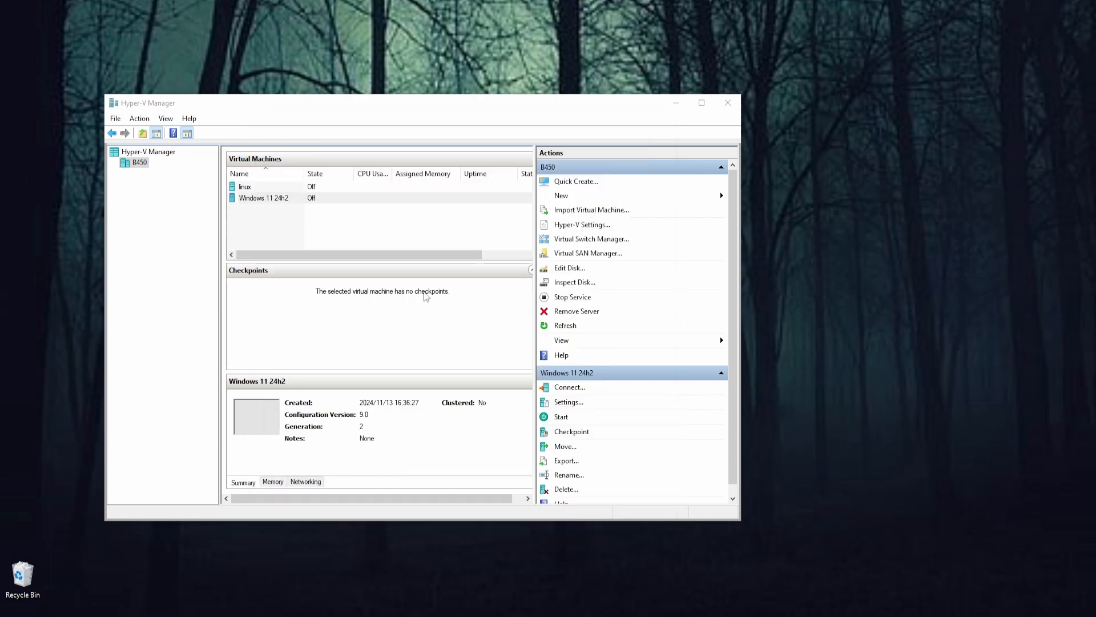
{"action": "left_click", "coordinate": [282, 200]}
{"action": "left_click", "coordinate": [283, 200]}
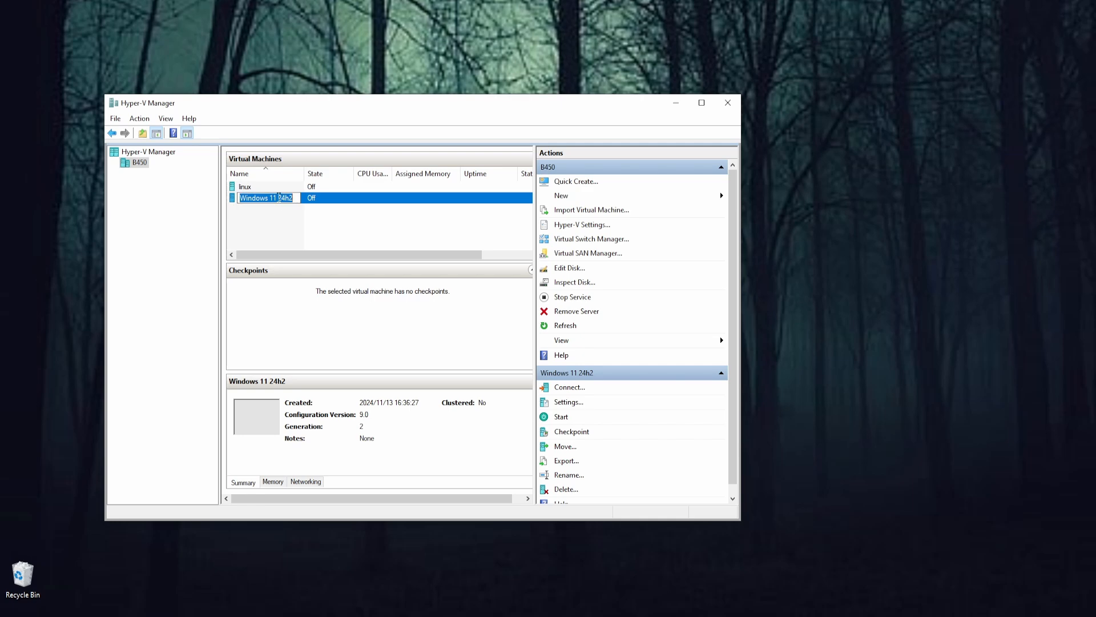
{"action": "left_click", "coordinate": [285, 231]}
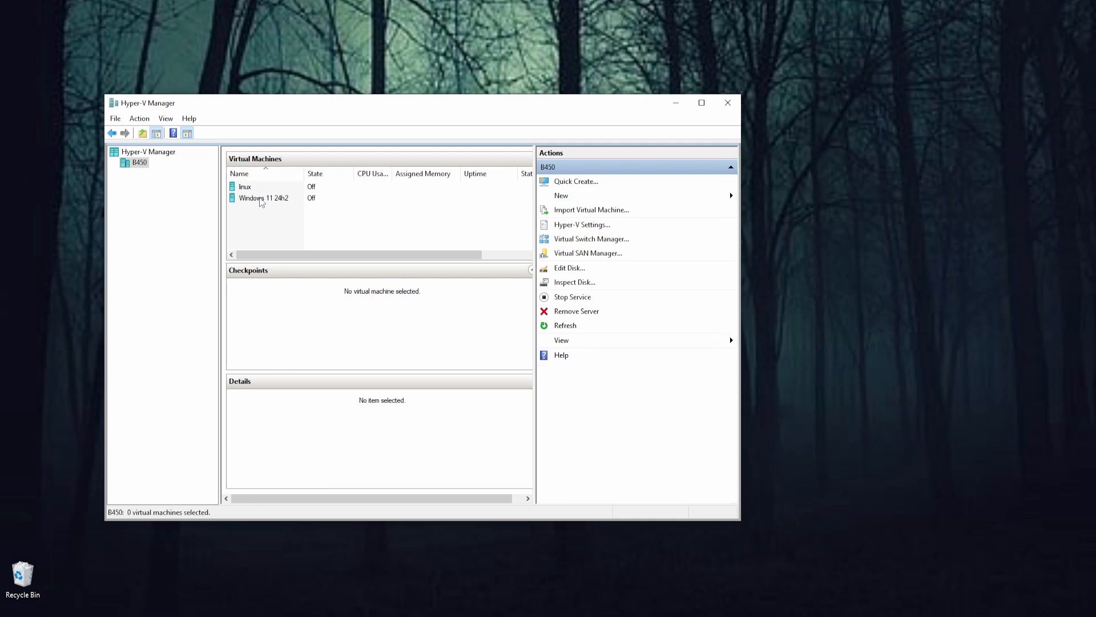
Step: Start the Windows 11 24h2 virtual machine and open its connection window
{"action": "right_click", "coordinate": [260, 198]}
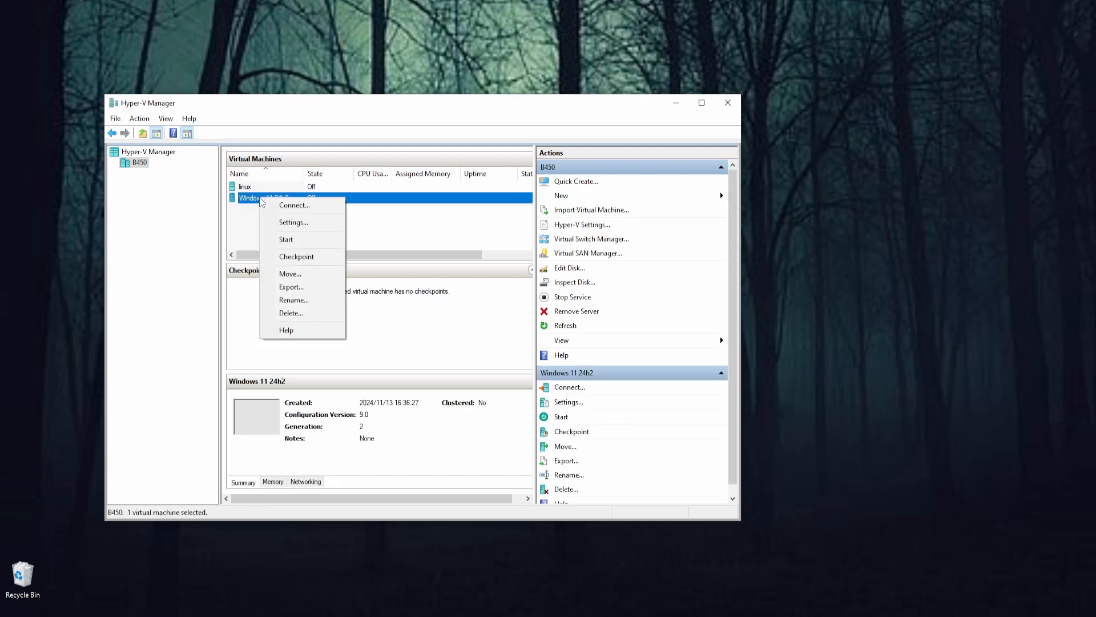
{"action": "left_click", "coordinate": [286, 242]}
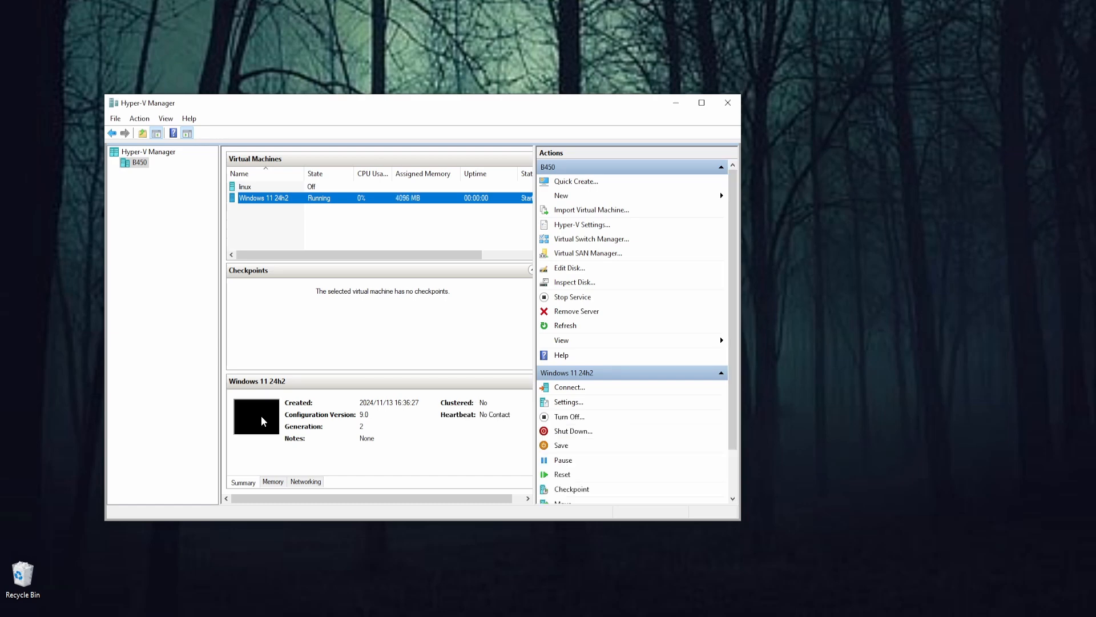
{"action": "double_click", "coordinate": [262, 421]}
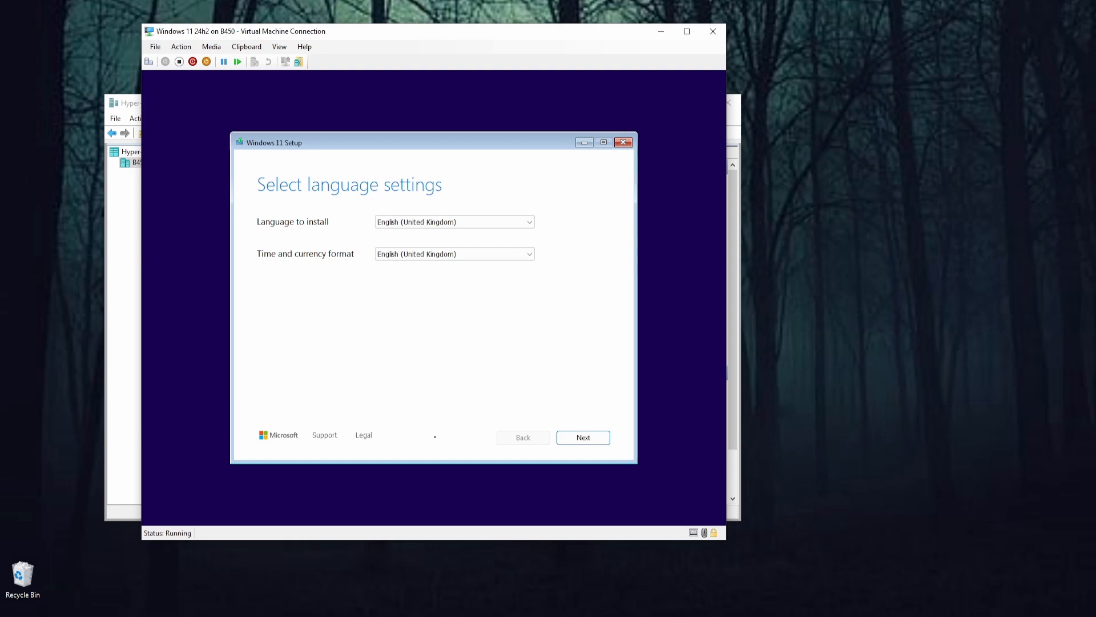
Step: In Windows 11 Setup, keep English (United Kingdom), choose Install Windows 11, agree that everything is deleted, and continue without a product key
{"action": "left_click", "coordinate": [572, 440]}
{"action": "left_click", "coordinate": [571, 439]}
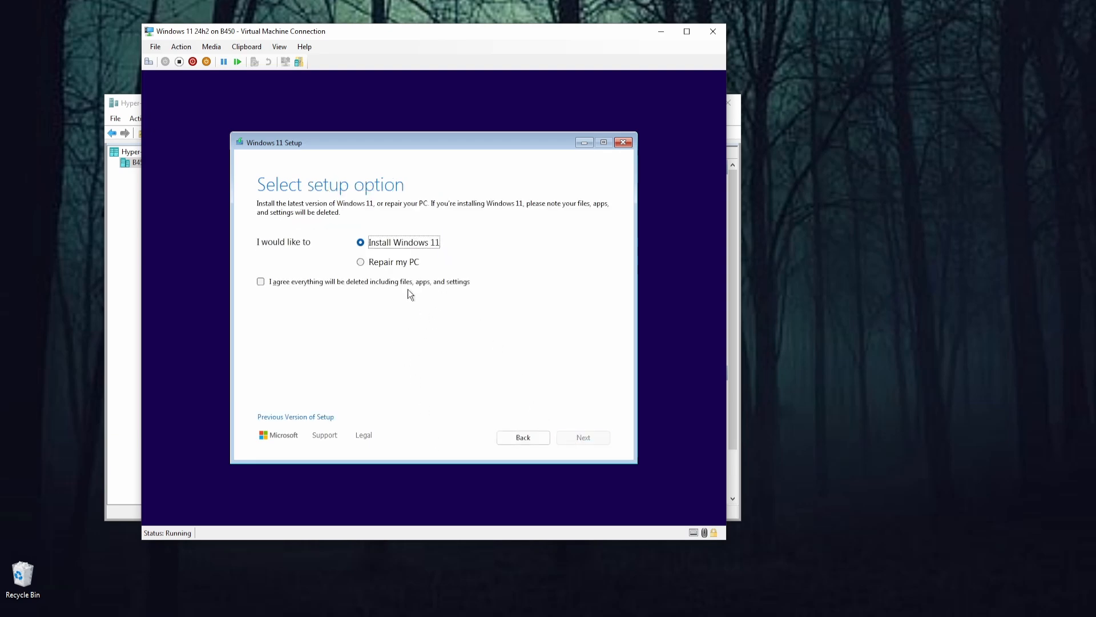
{"action": "left_click", "coordinate": [307, 283]}
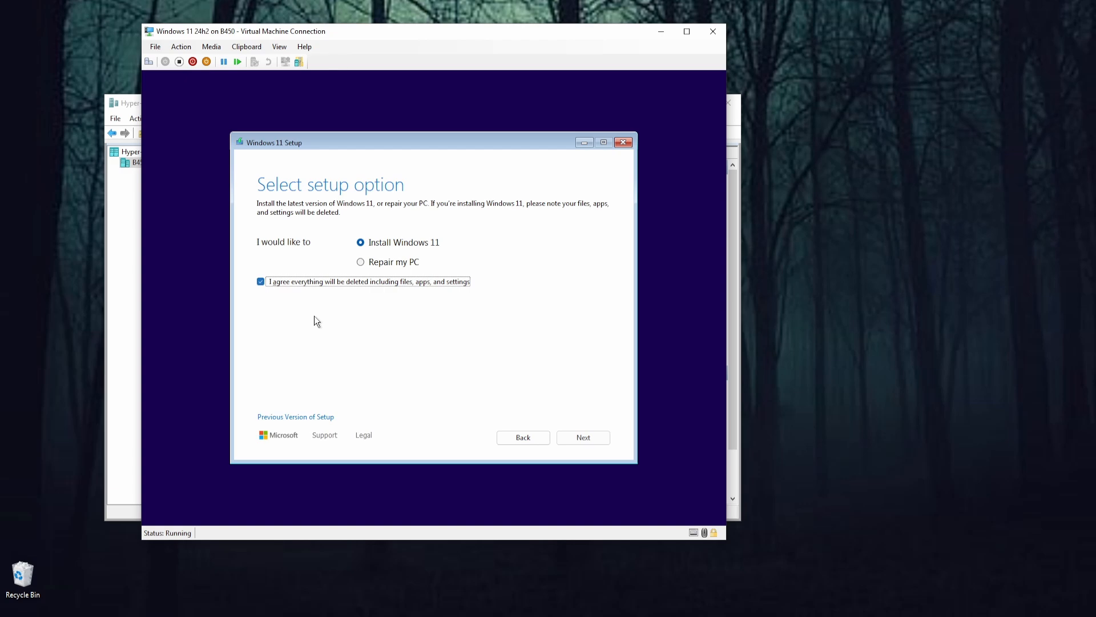
{"action": "left_click", "coordinate": [567, 445]}
{"action": "left_click", "coordinate": [317, 399]}
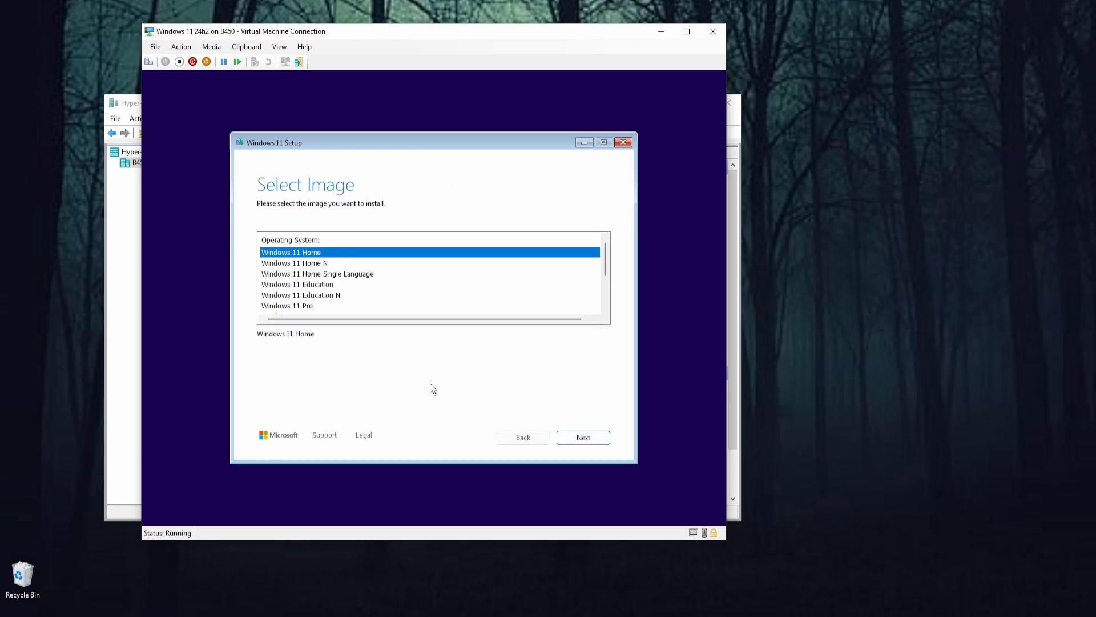
Step: Select the Windows 11 Pro image for installation and accept the licence terms
{"action": "left_click", "coordinate": [298, 306]}
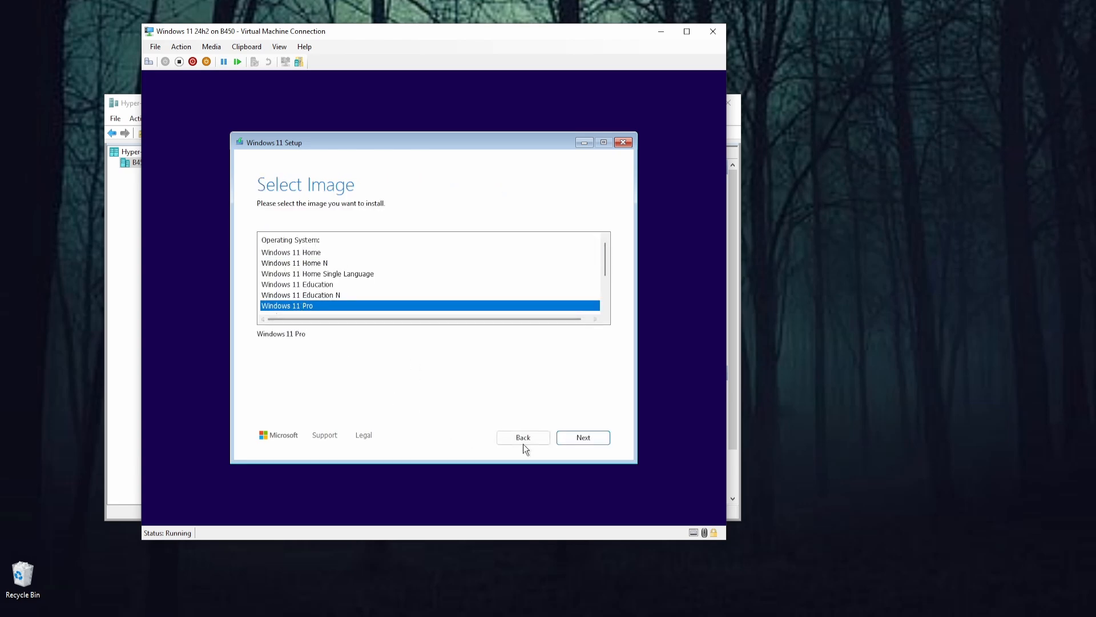
{"action": "left_click", "coordinate": [565, 440]}
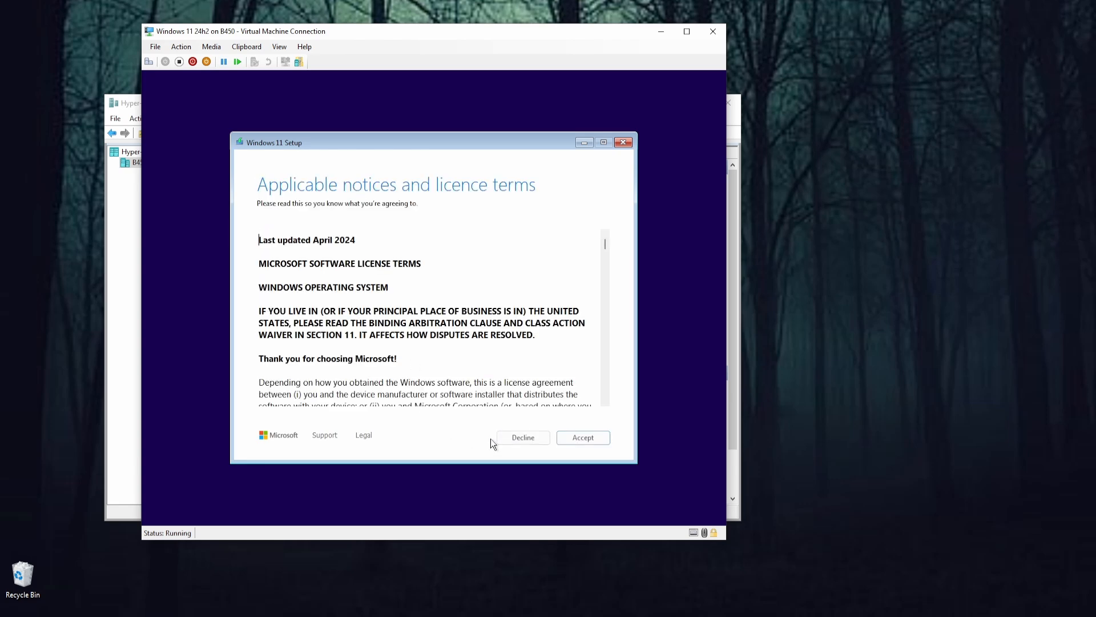
{"action": "left_click", "coordinate": [567, 440]}
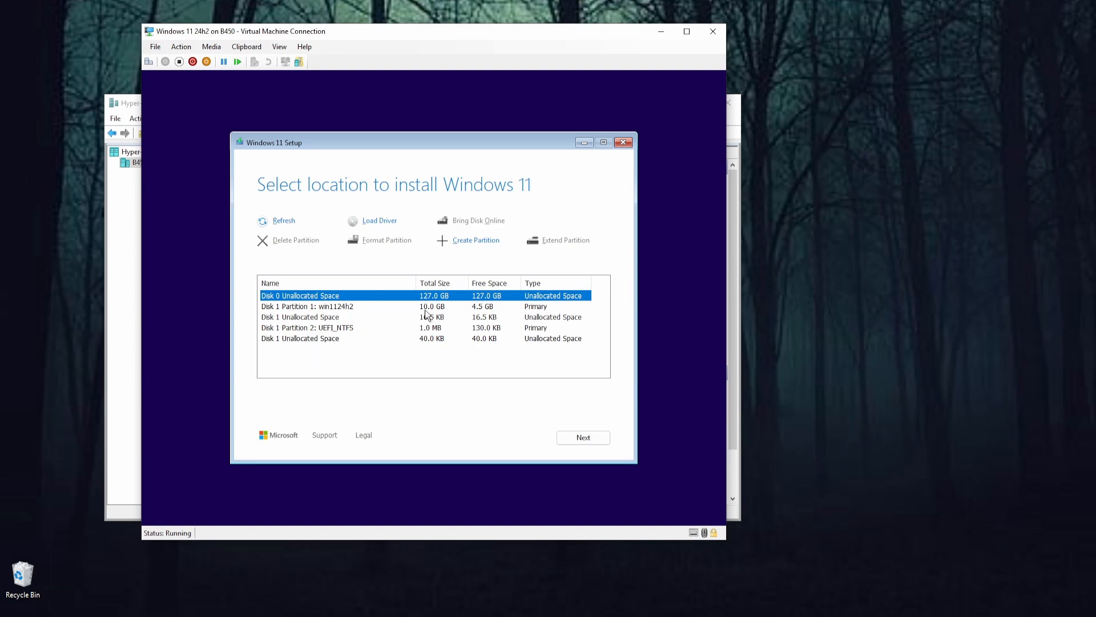
Step: Check the win1124h2 partition on Disk 1, choose Disk 0's unallocated space as the location, and start the installation
{"action": "left_click", "coordinate": [343, 308]}
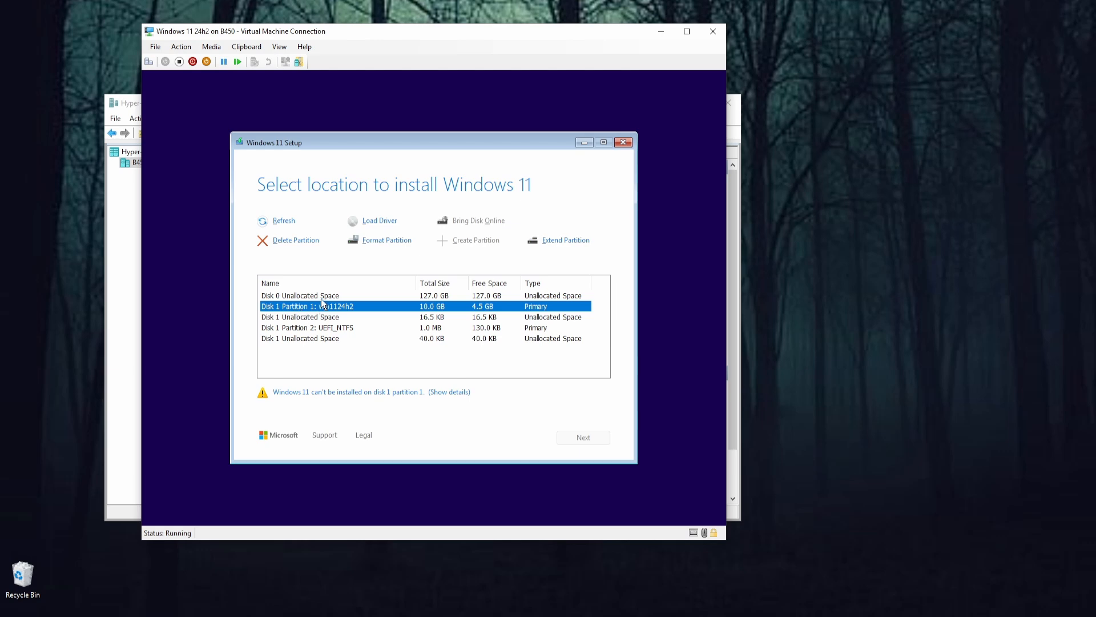
{"action": "left_click", "coordinate": [321, 296]}
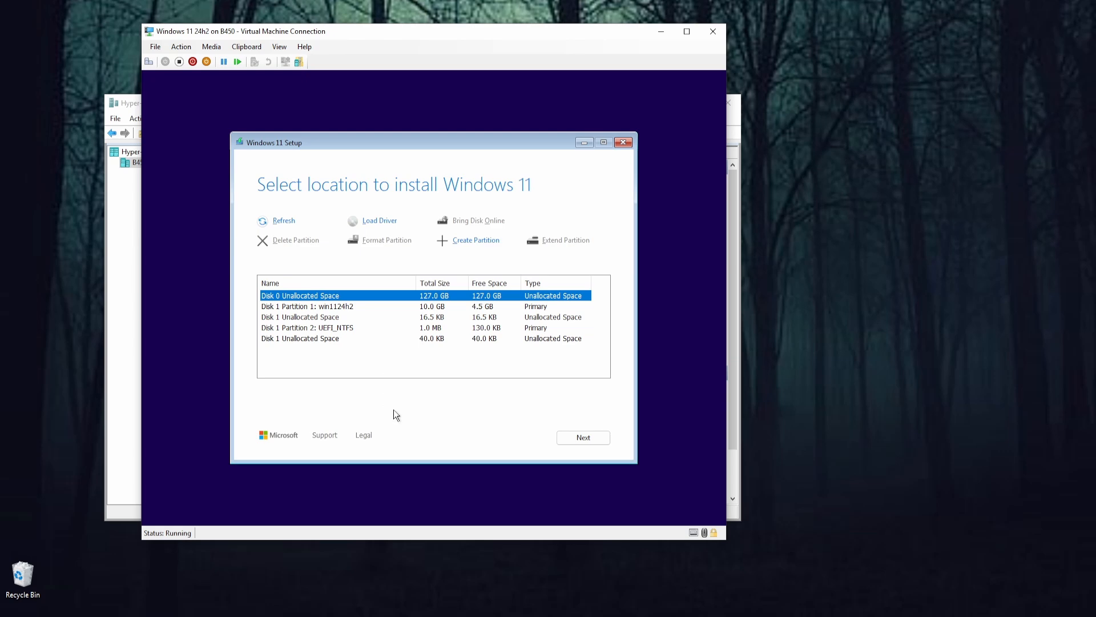
{"action": "left_click", "coordinate": [560, 441]}
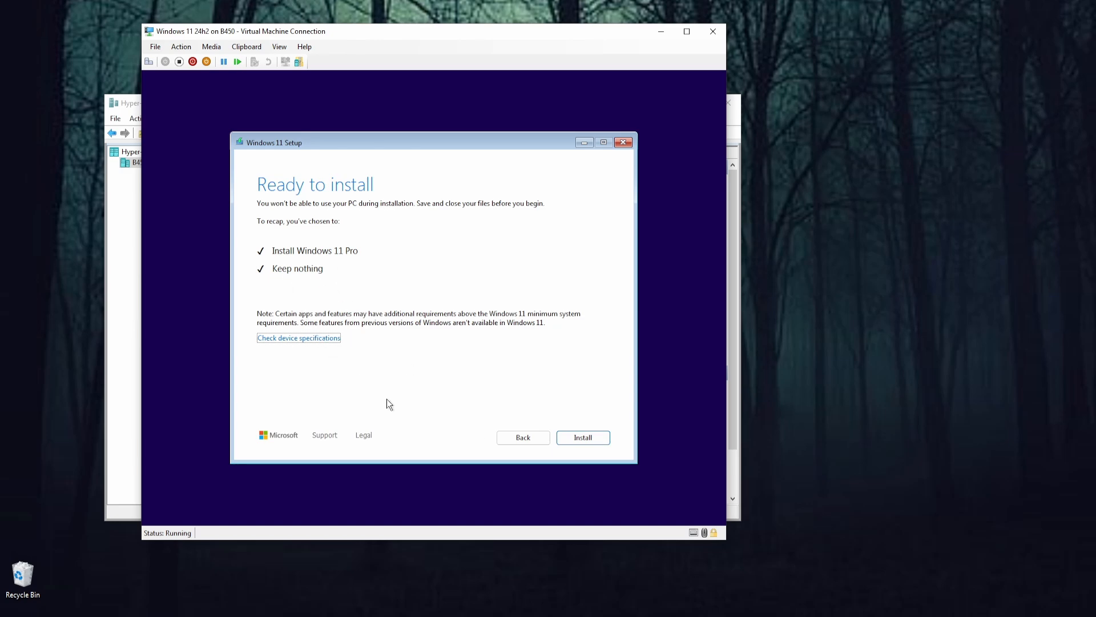
{"action": "left_click", "coordinate": [580, 440]}
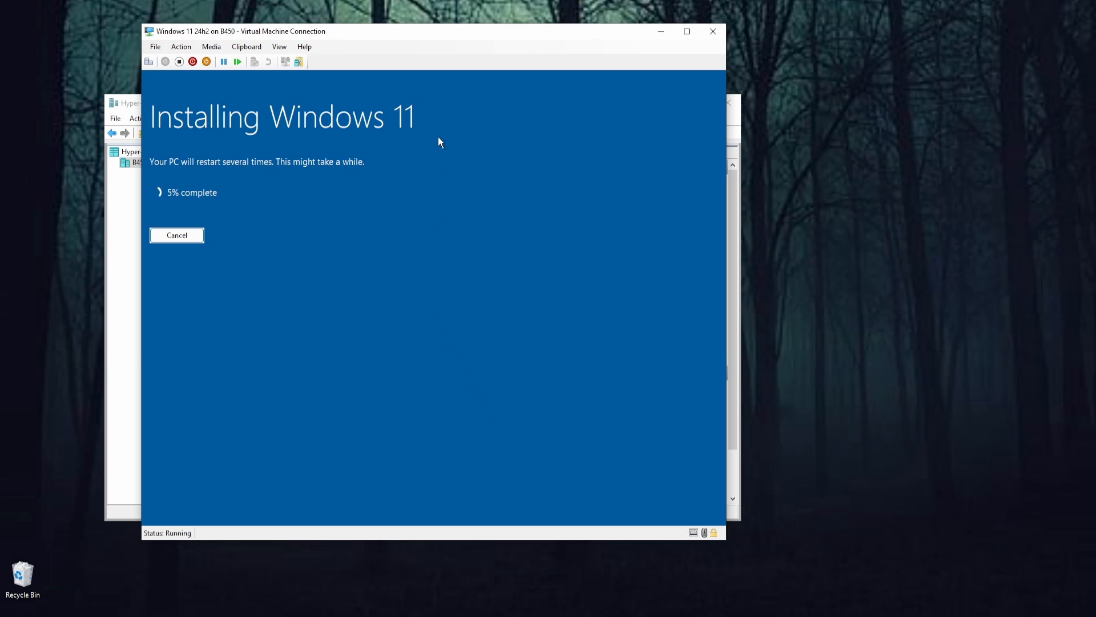
Step: Minimize the virtual machine connection and review the running machine's physical drive, virtual disk, firmware boot order and add-hardware options in its settings
{"action": "left_click_drag", "start_coordinate": [432, 38], "coordinate": [462, 57]}
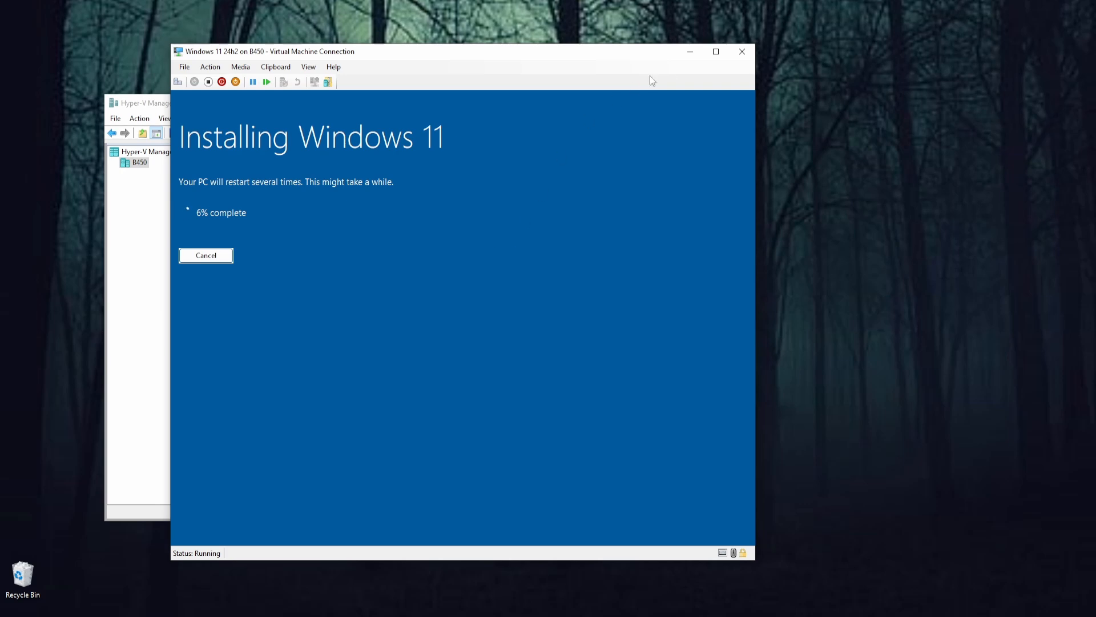
{"action": "left_click", "coordinate": [692, 55]}
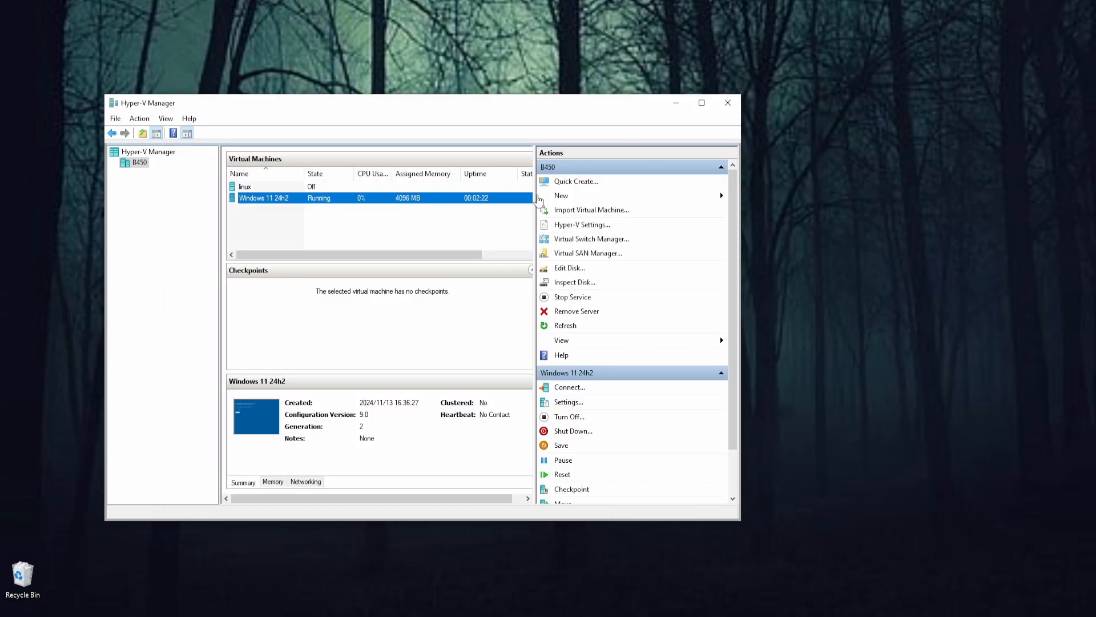
{"action": "right_click", "coordinate": [318, 203]}
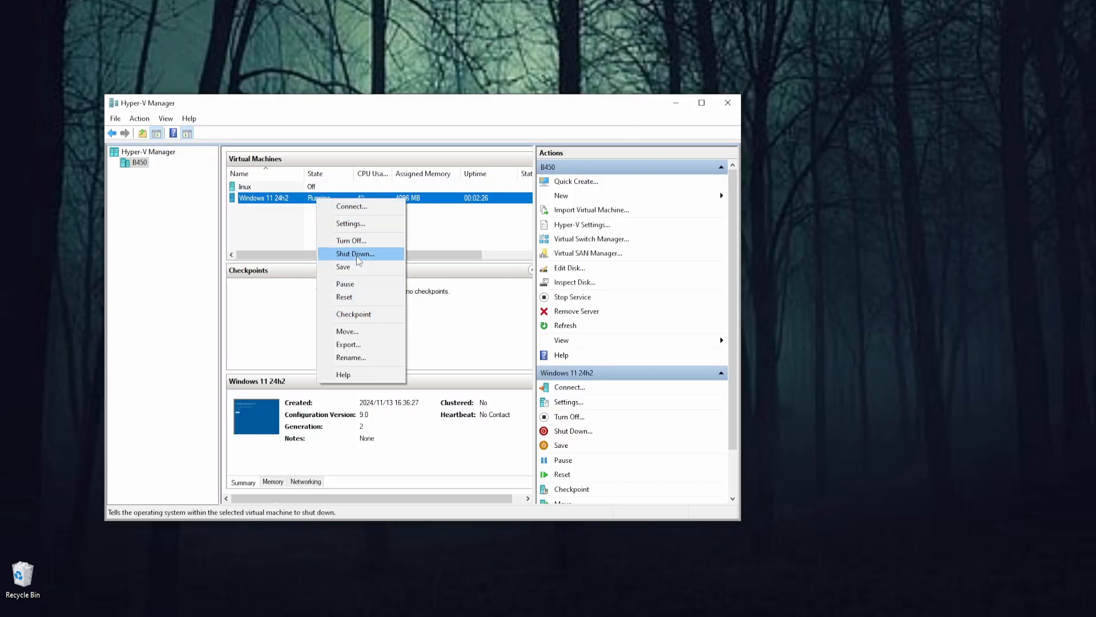
{"action": "left_click", "coordinate": [350, 224]}
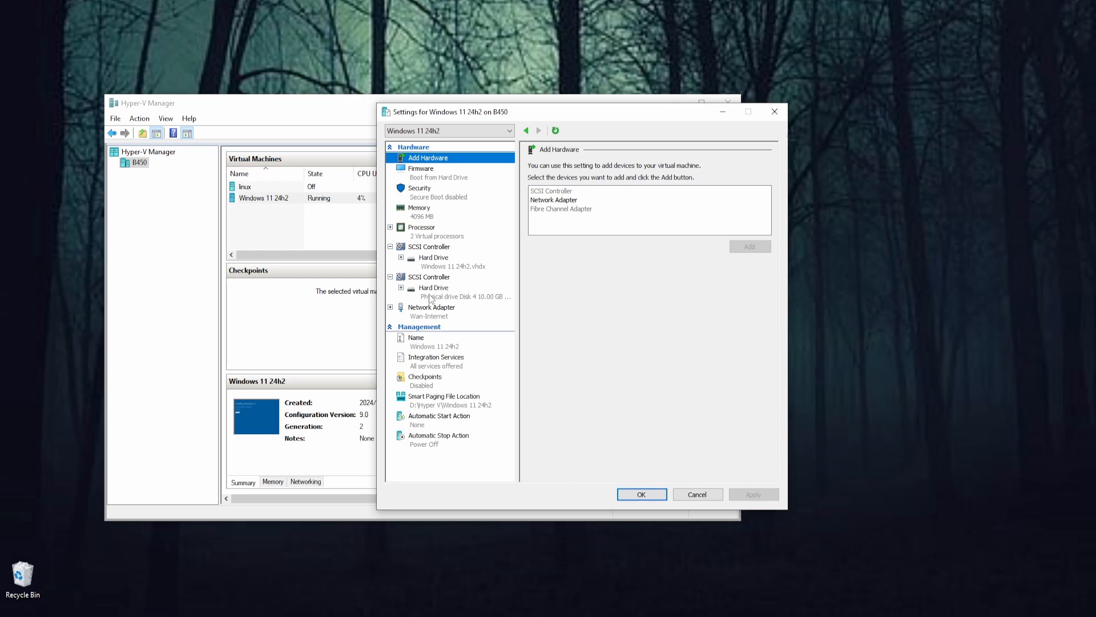
{"action": "left_click", "coordinate": [467, 299]}
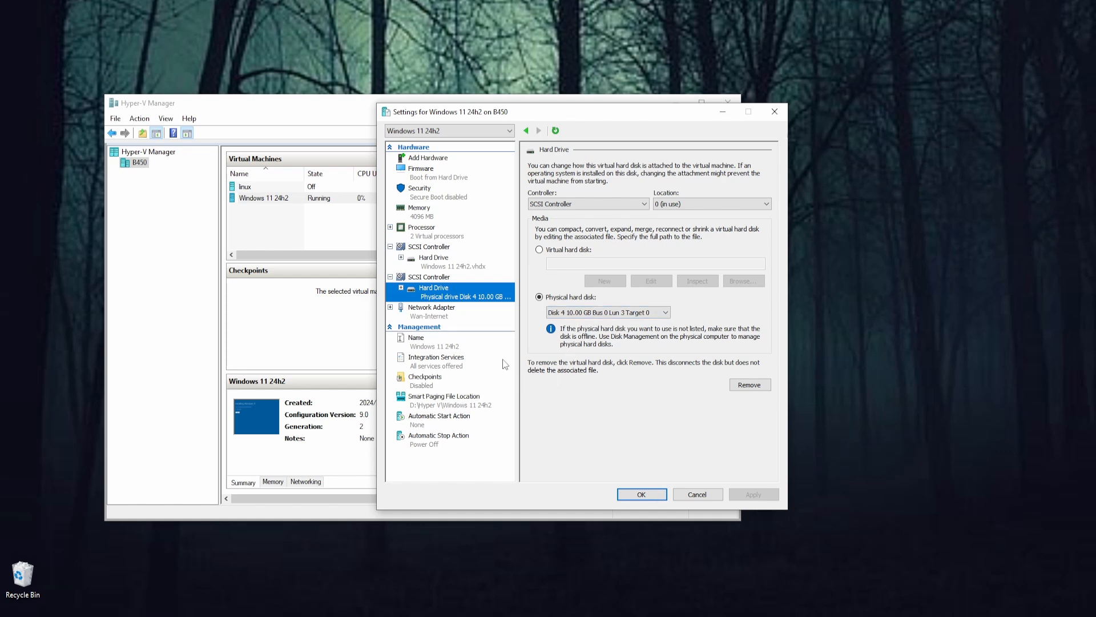
{"action": "left_click", "coordinate": [433, 265]}
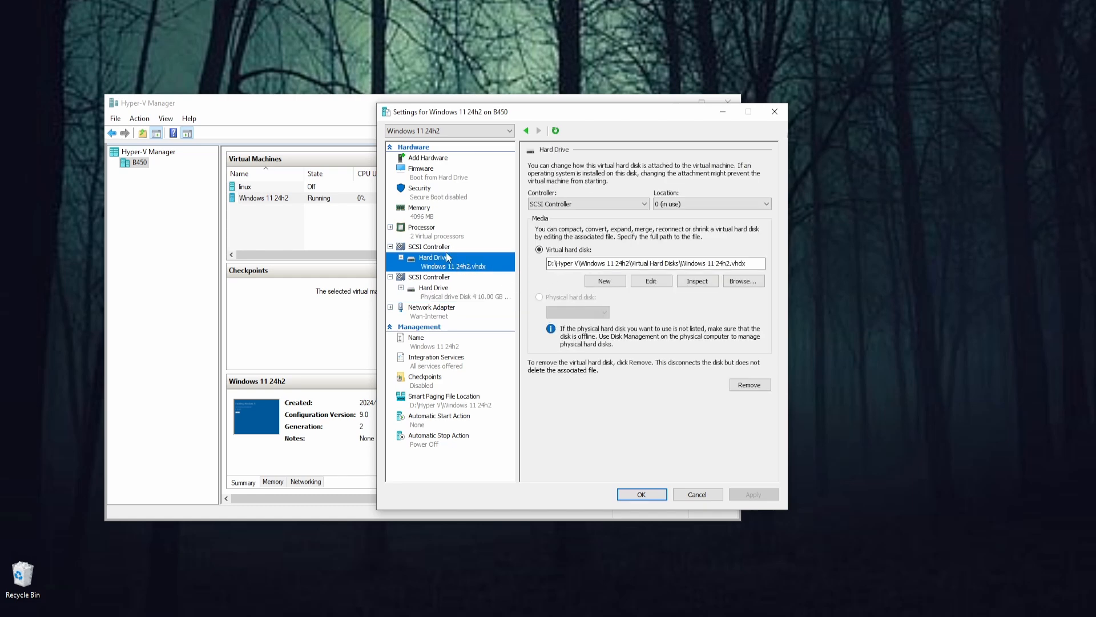
{"action": "left_click", "coordinate": [423, 181]}
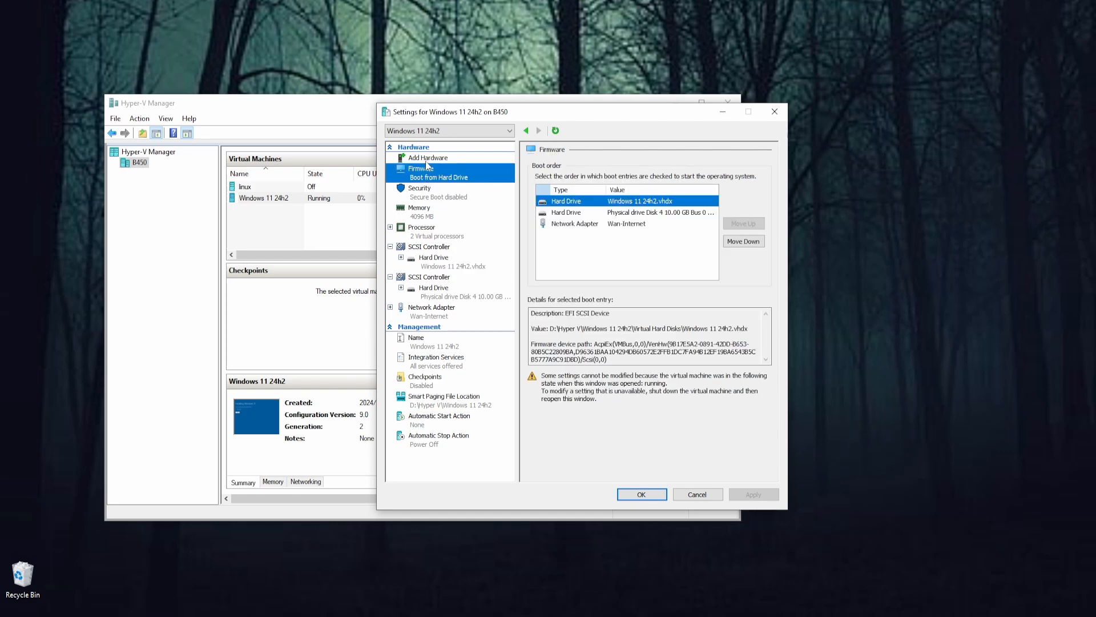
{"action": "left_click", "coordinate": [427, 163]}
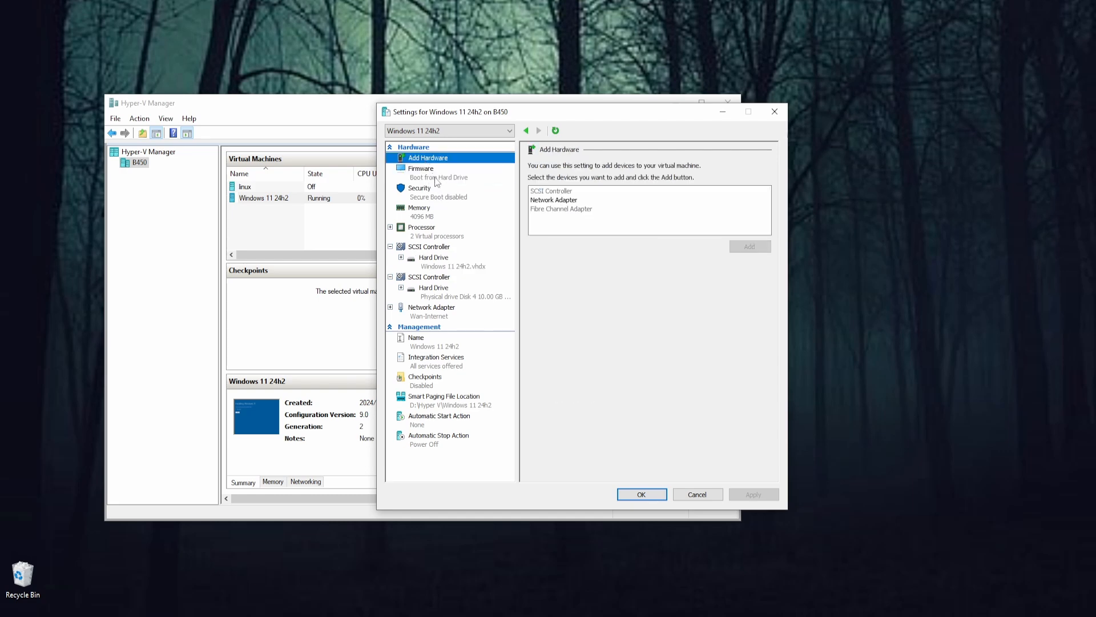
Step: Add a DVD drive to the first SCSI controller of the Windows 11 24h2 machine
{"action": "left_click", "coordinate": [439, 249]}
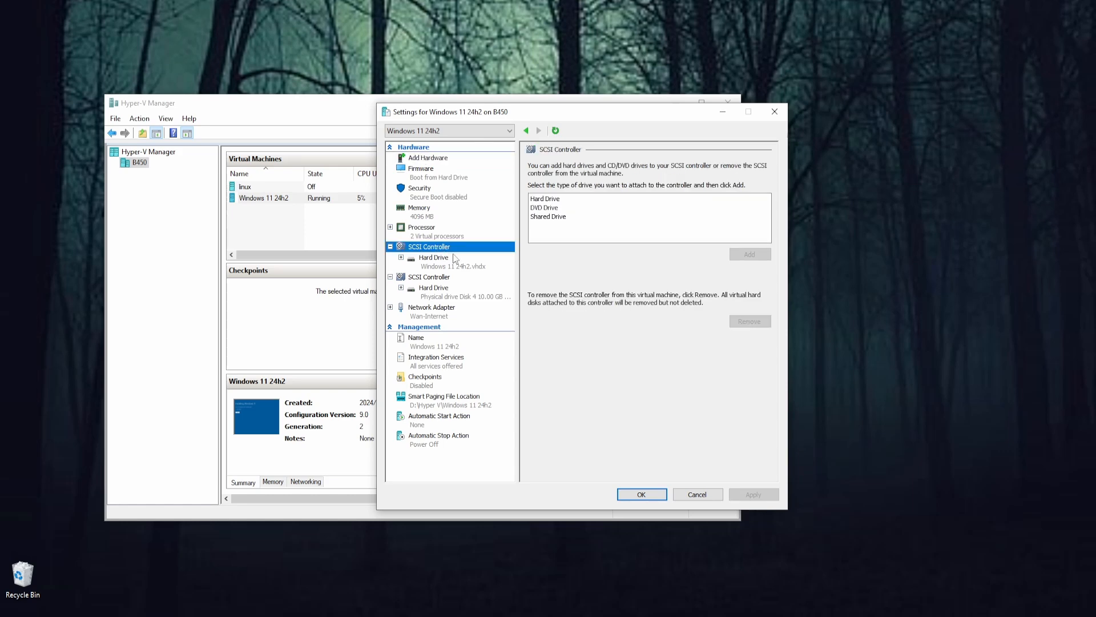
{"action": "left_click", "coordinate": [551, 209]}
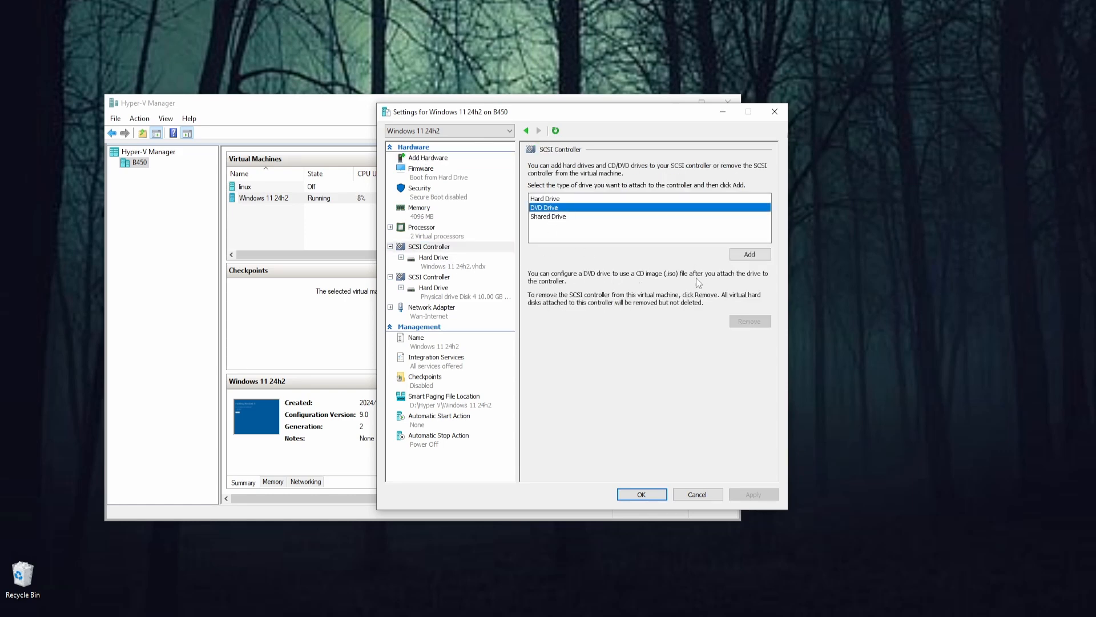
{"action": "left_click", "coordinate": [745, 255]}
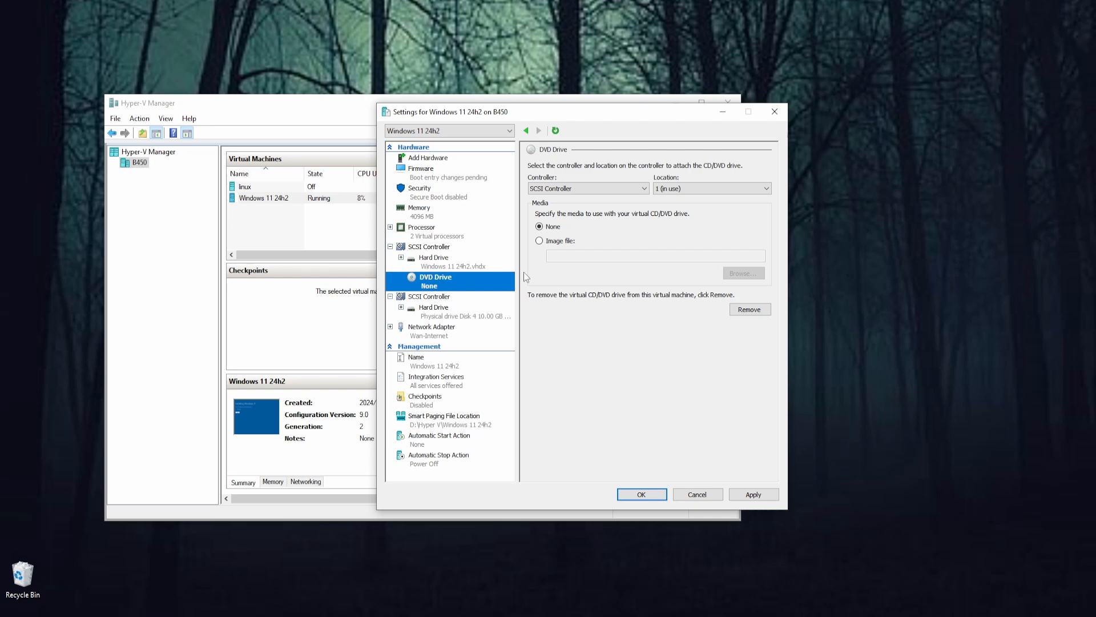
Step: Set the DVD drive's media to an image file, view the ISO folder without choosing an image, and reposition the settings window
{"action": "left_click", "coordinate": [539, 240]}
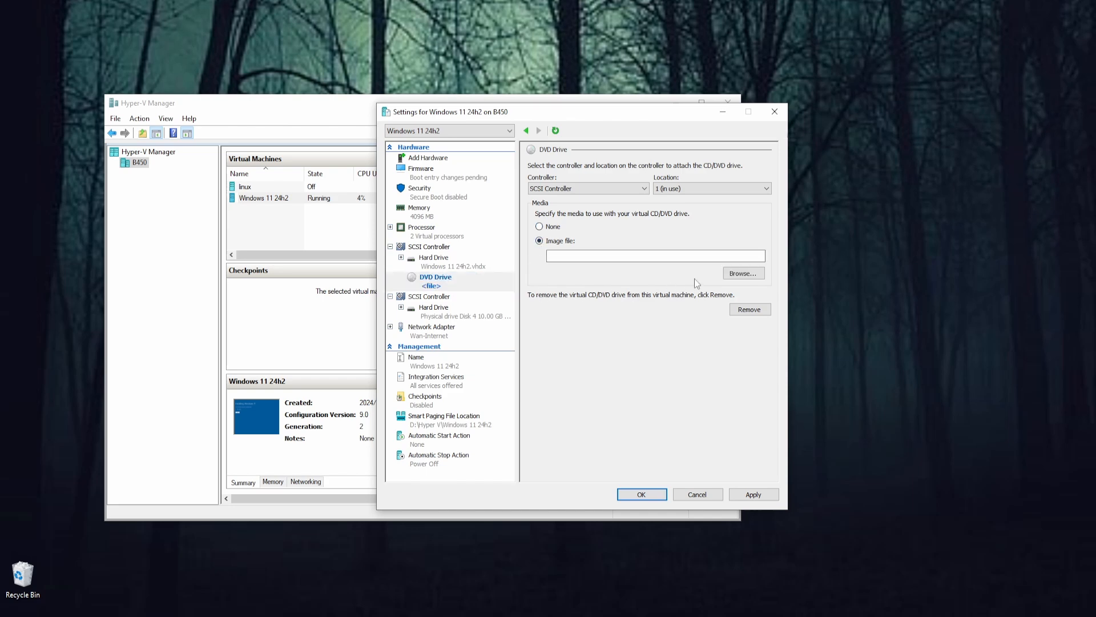
{"action": "left_click", "coordinate": [733, 276]}
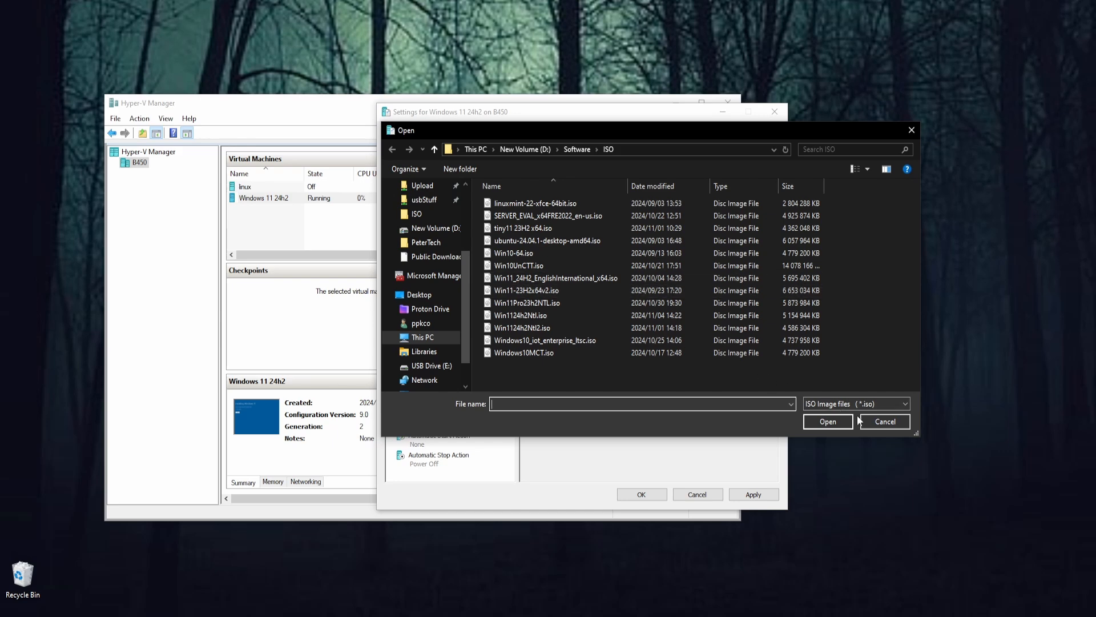
{"action": "left_click", "coordinate": [885, 421]}
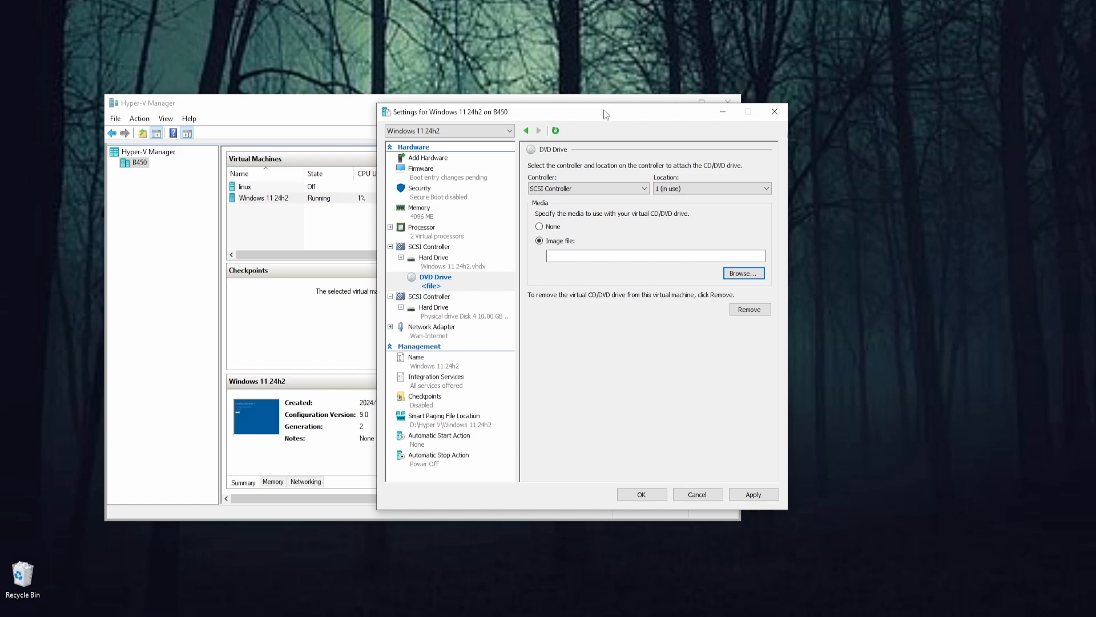
{"action": "left_click_drag", "start_coordinate": [604, 109], "coordinate": [553, 113]}
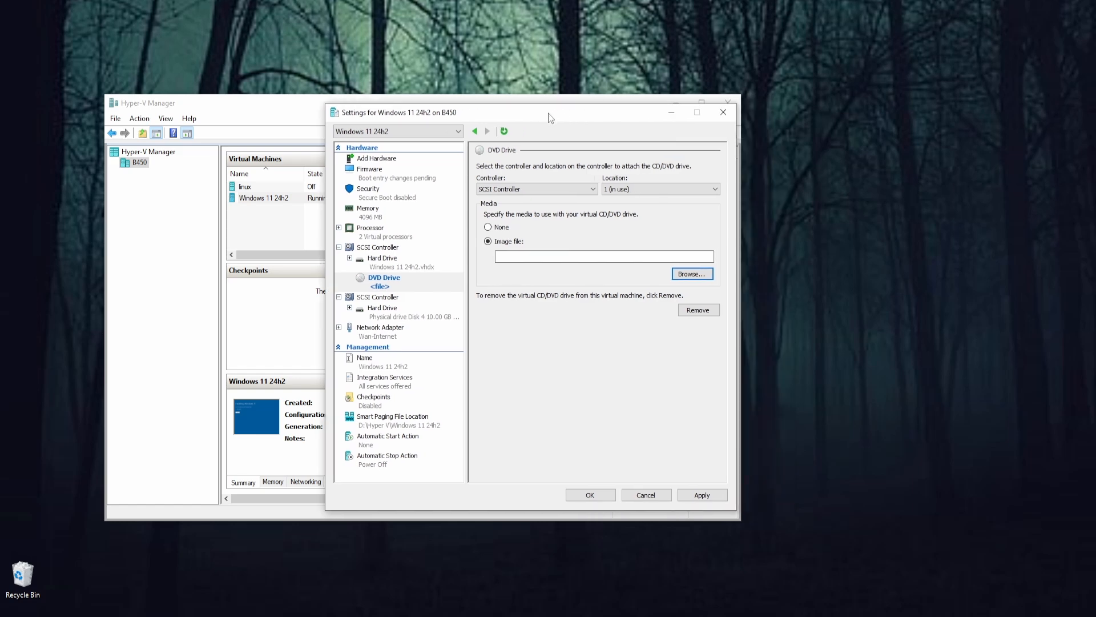